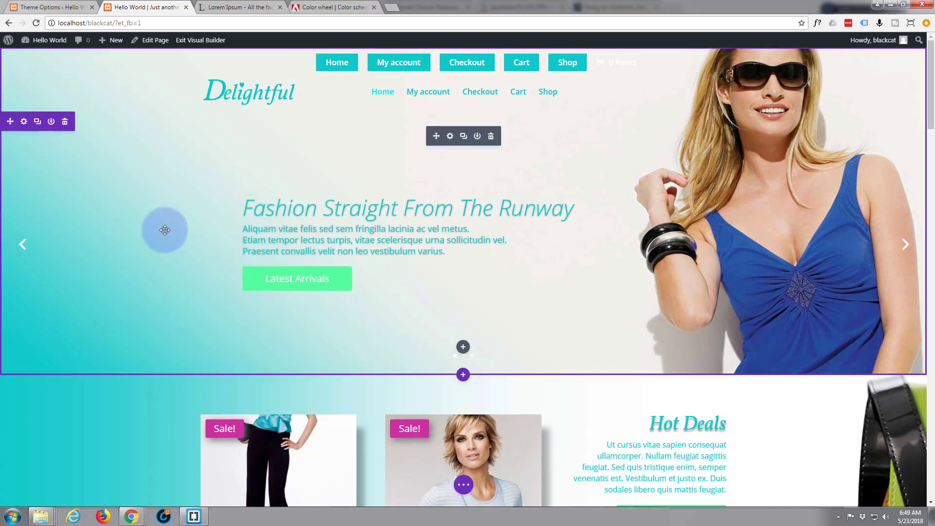
Add a regular section with a one-column row below the Hot Deals section.
scroll(165, 229, "down", 5)
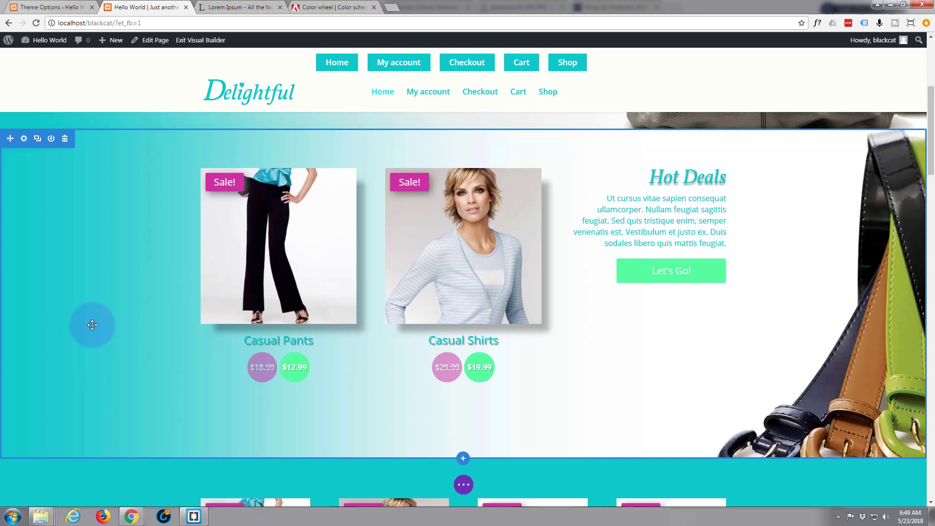
scroll(92, 325, "down", 1)
scroll(92, 325, "up", 3)
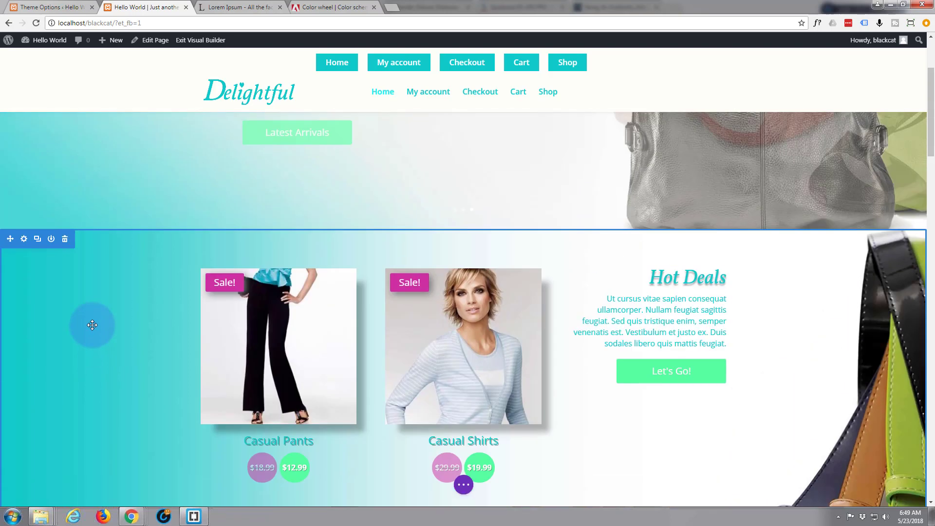
scroll(91, 325, "down", 8)
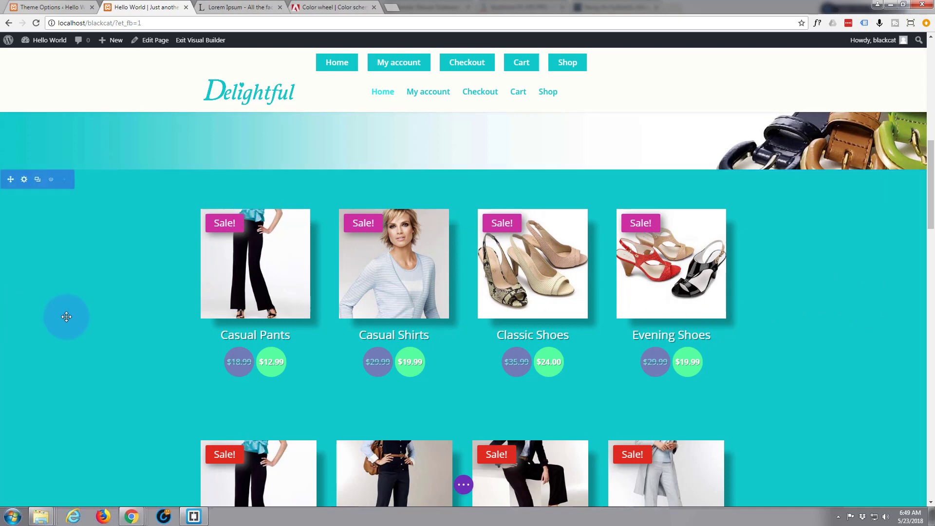
scroll(66, 320, "up", 2)
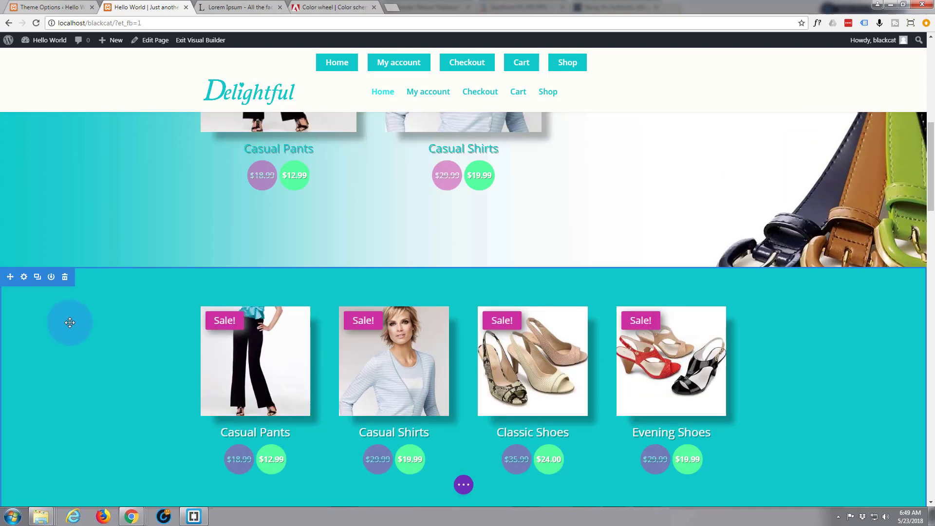
scroll(127, 373, "up", 2)
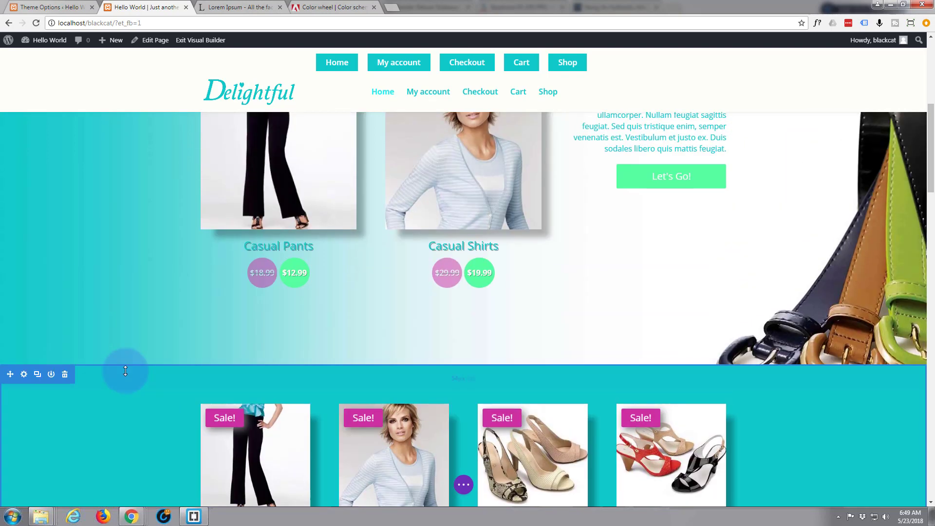
scroll(119, 367, "up", 3)
scroll(119, 367, "down", 4)
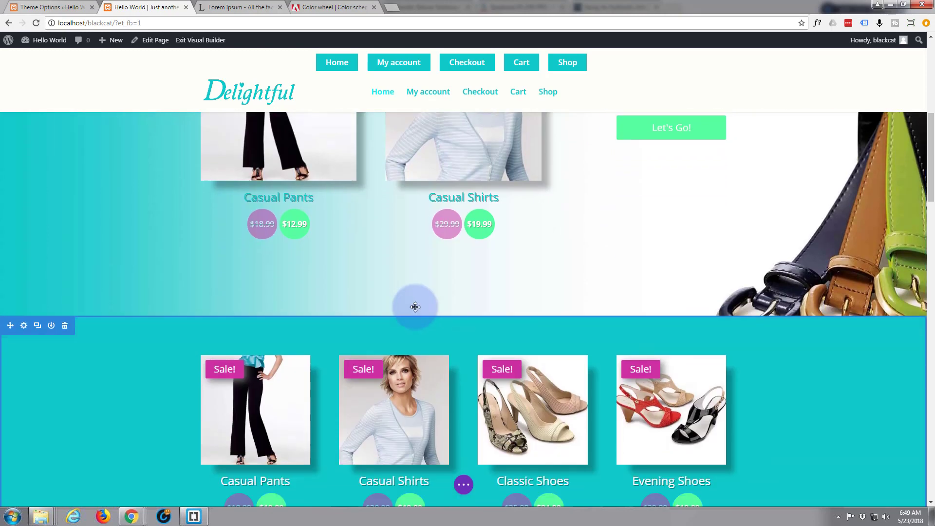
left_click(464, 317)
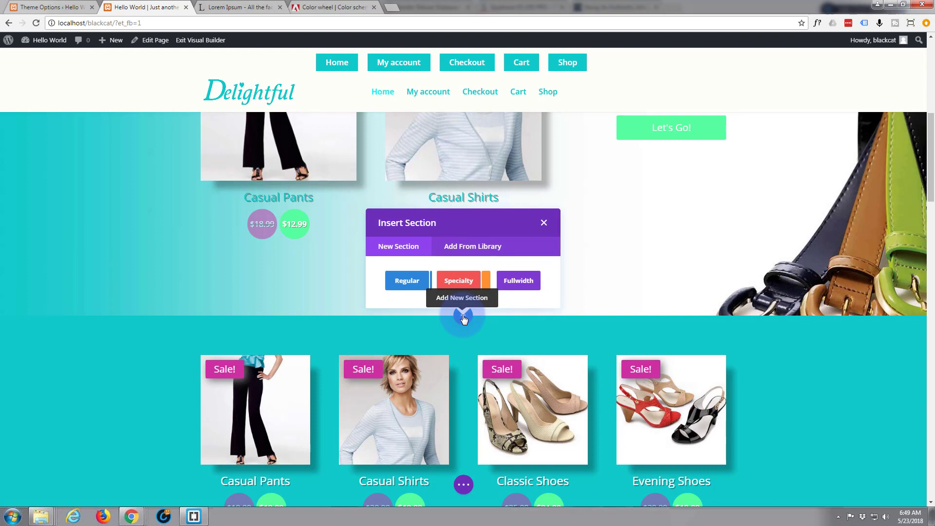
left_click(410, 285)
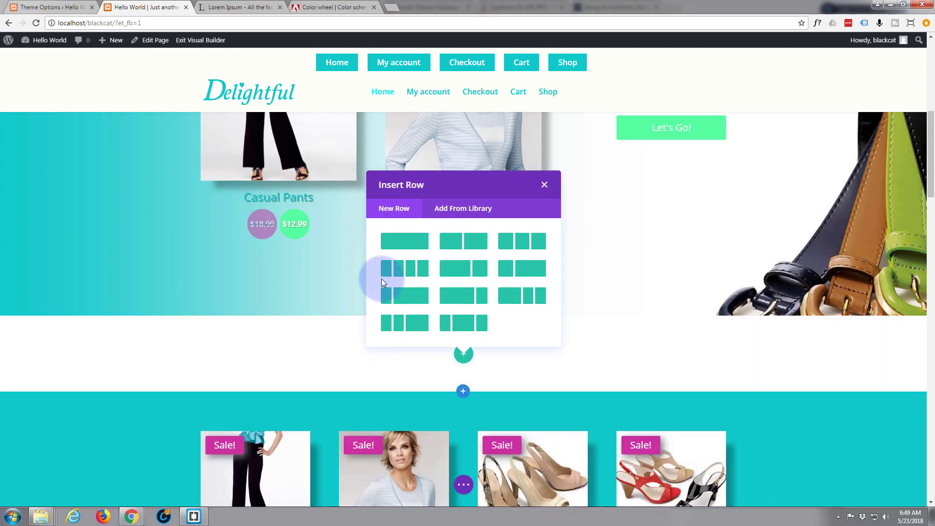
left_click(411, 243)
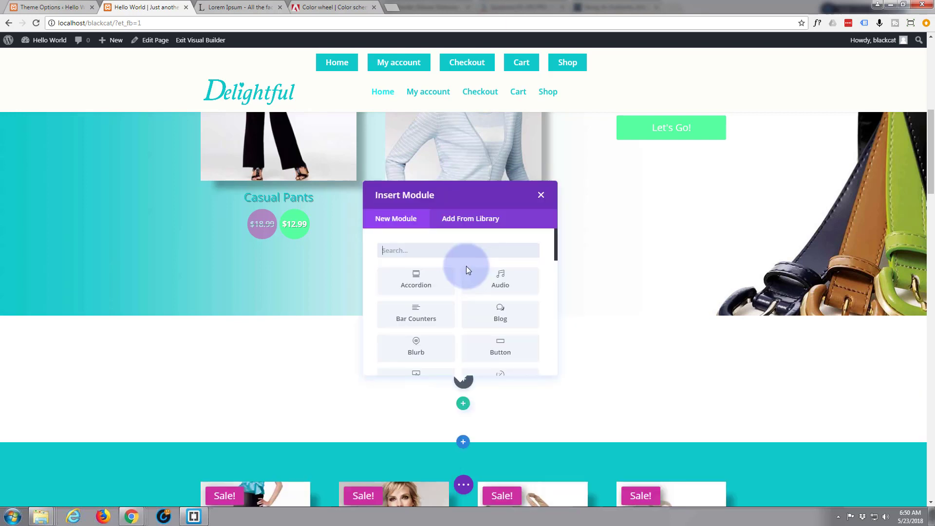
Insert a Countdown Timer module into the new row.
scroll(466, 266, "down", 2)
scroll(466, 269, "down", 2)
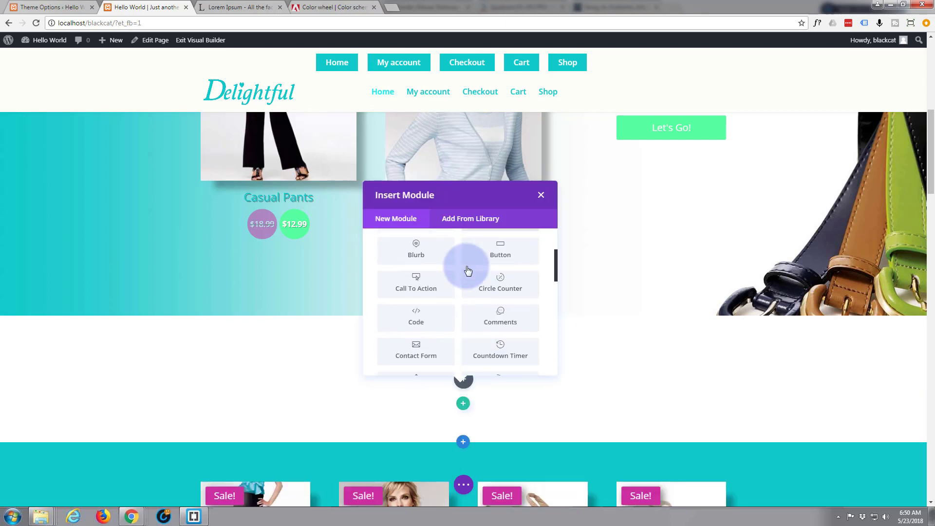
scroll(466, 266, "down", 2)
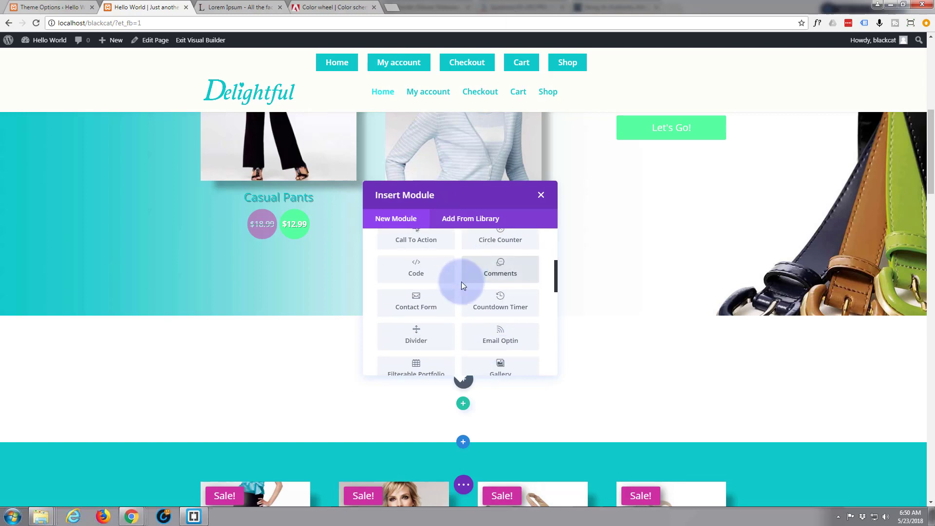
left_click(500, 306)
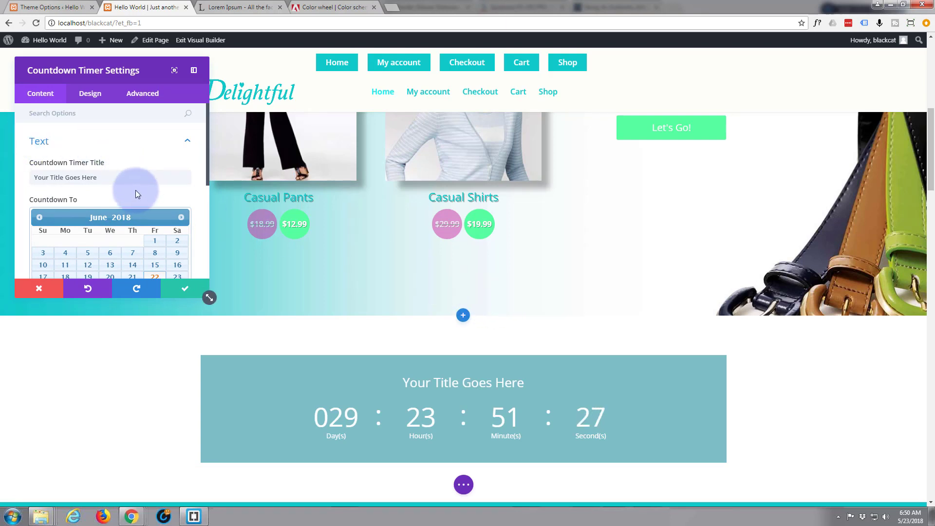
Set the countdown end date to June 28, 2018.
scroll(135, 190, "down", 2)
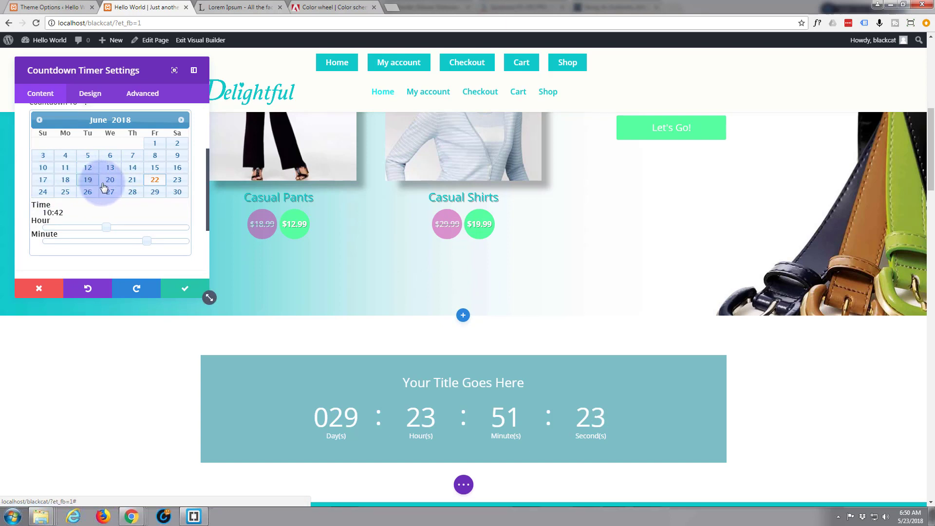
left_click(132, 192)
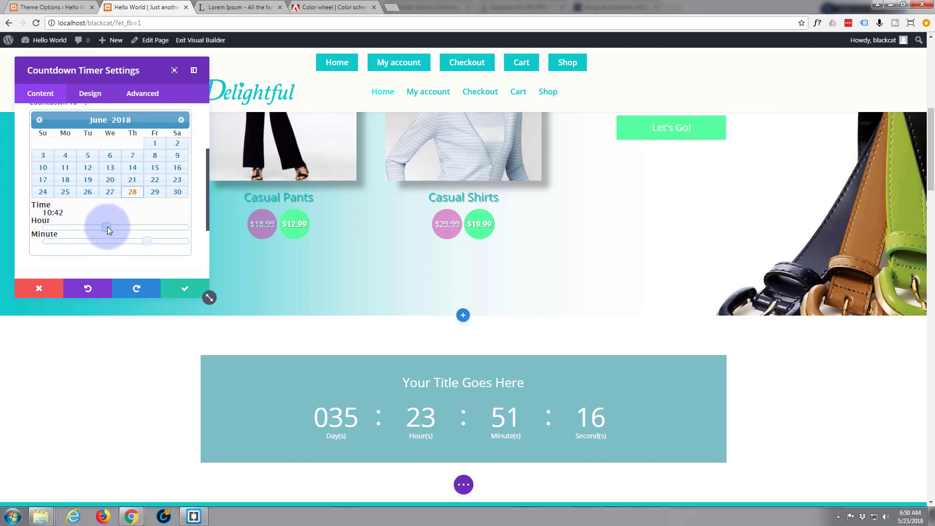
left_click(91, 95)
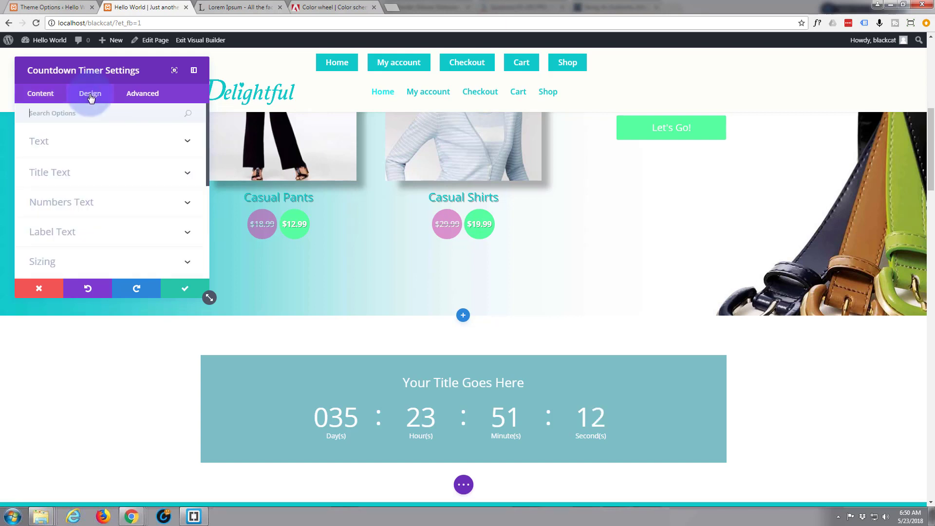
scroll(92, 167, "down", 3)
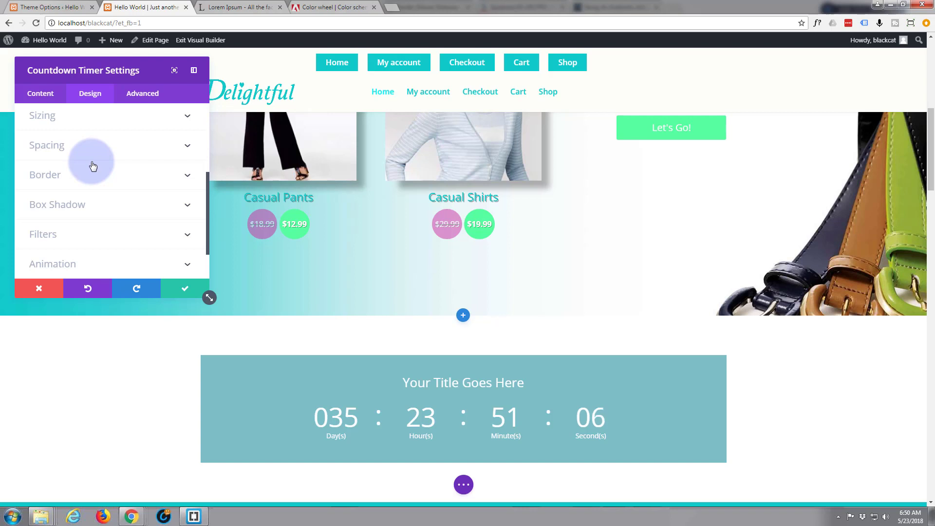
scroll(92, 166, "down", 1)
scroll(92, 161, "up", 3)
left_click(42, 94)
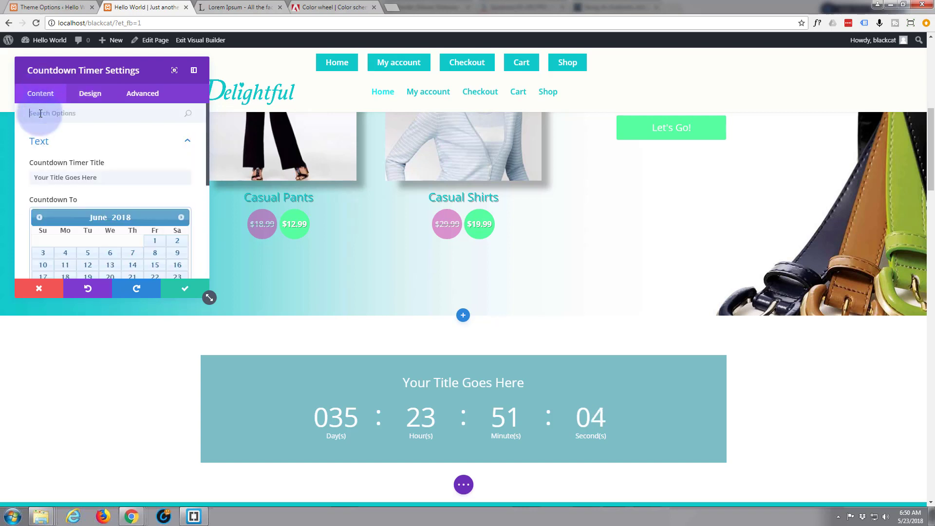
scroll(53, 149, "down", 4)
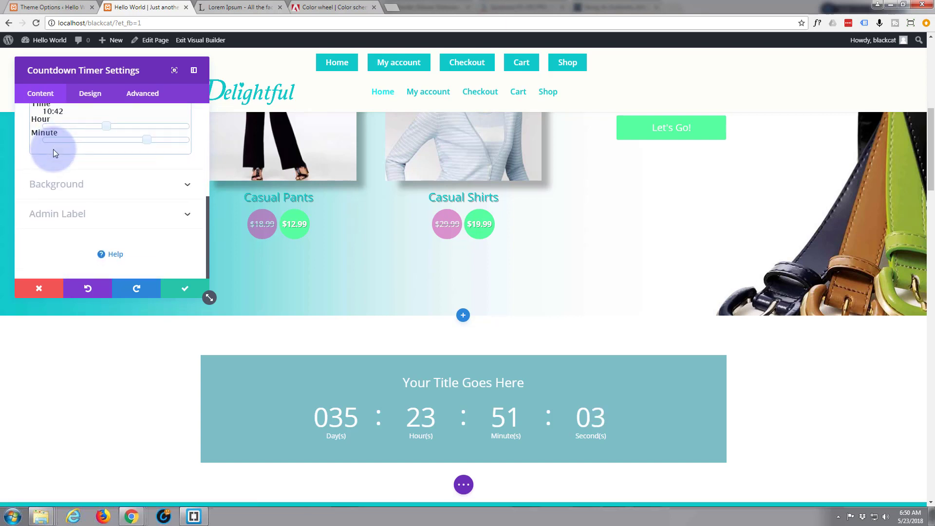
Turn off the timer's teal background colour and save the timer settings.
left_click(185, 189)
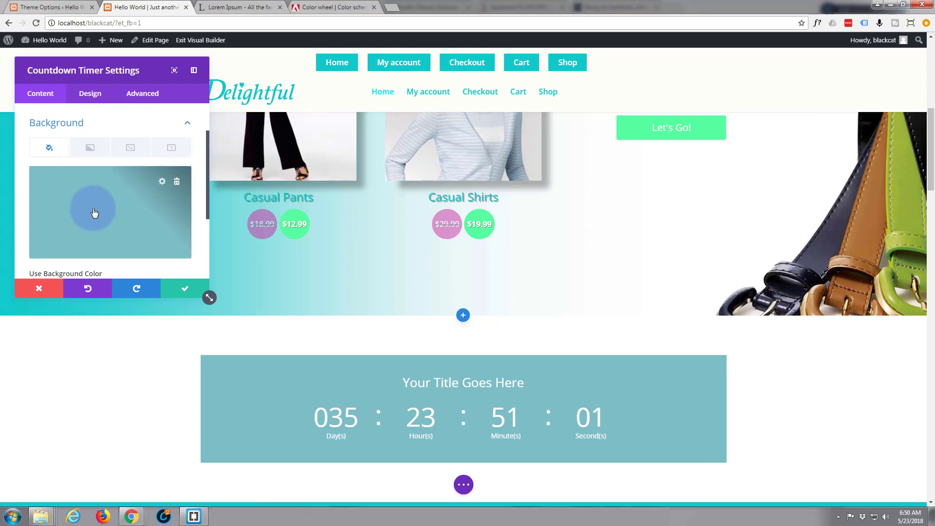
scroll(93, 209, "down", 3)
left_click(48, 176)
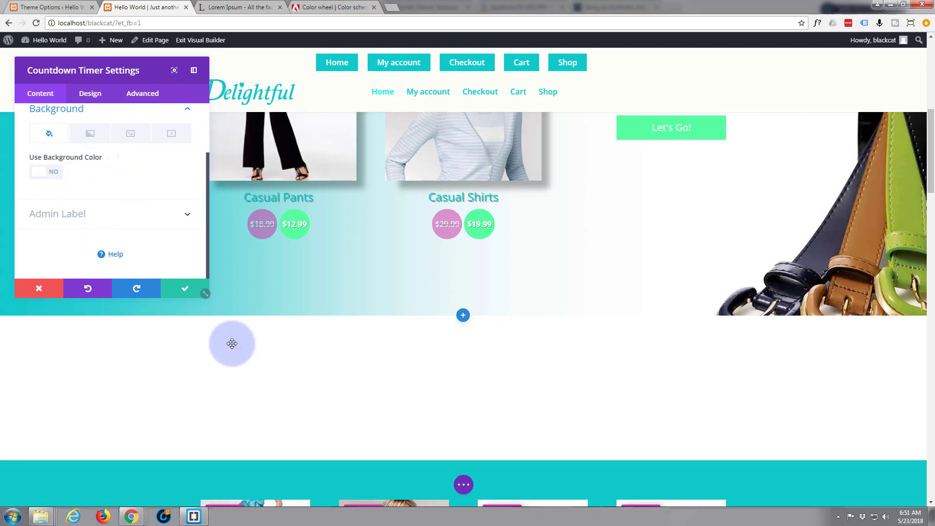
left_click(185, 291)
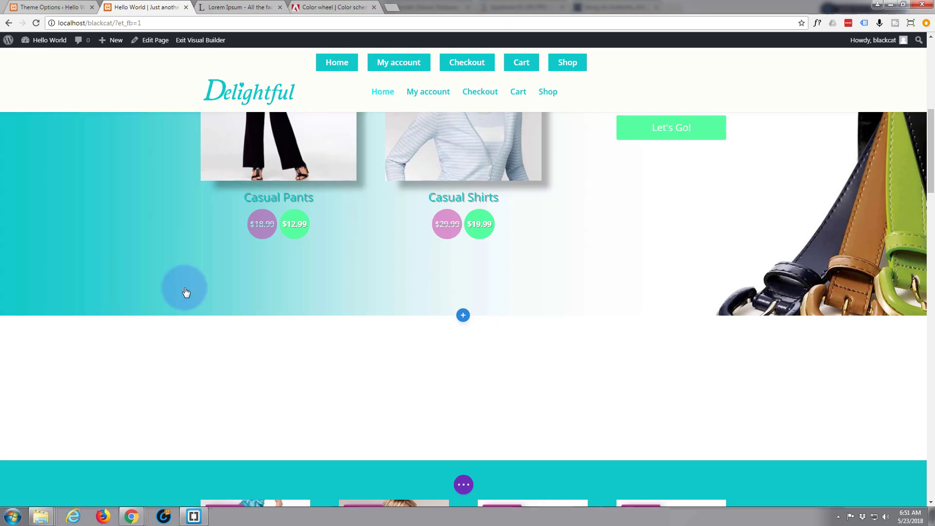
mouse_move(33, 338)
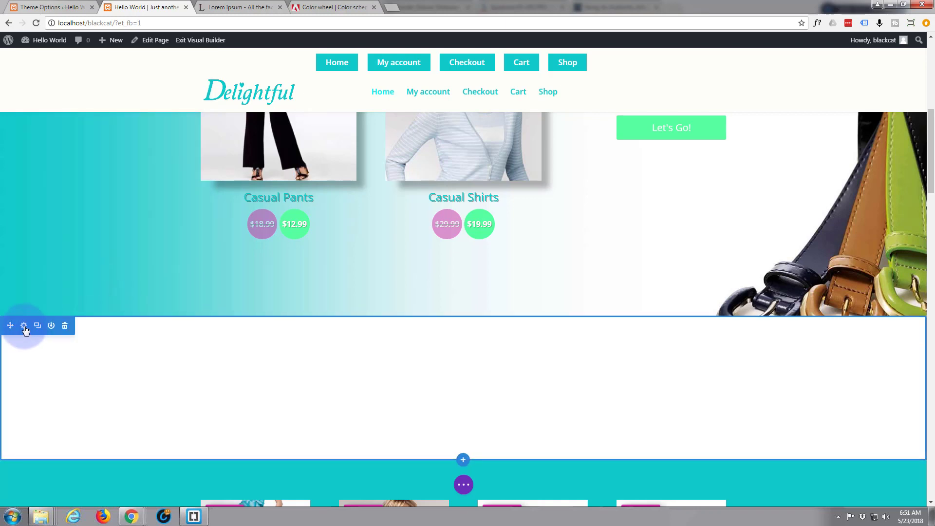
Upload plx2.jpg and set it at Full Size (1578 × 1502) as the section background image.
left_click(24, 328)
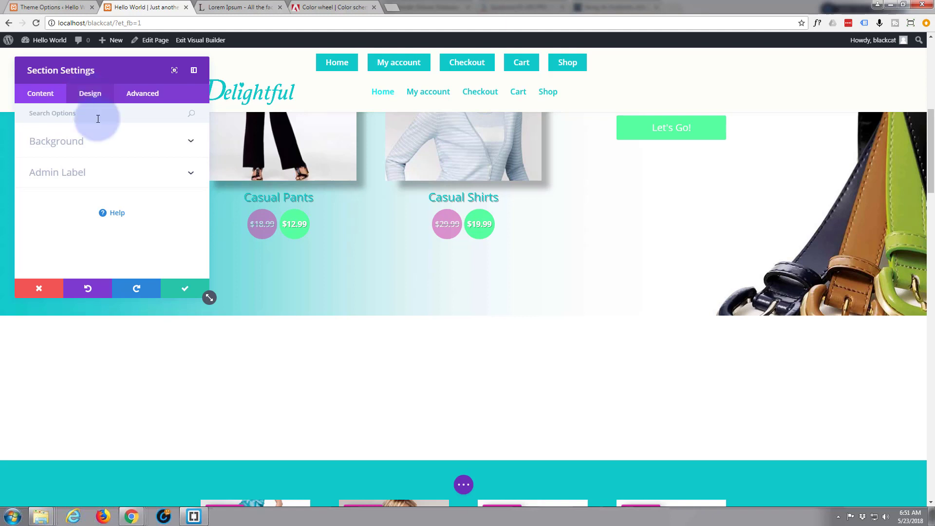
left_click(191, 142)
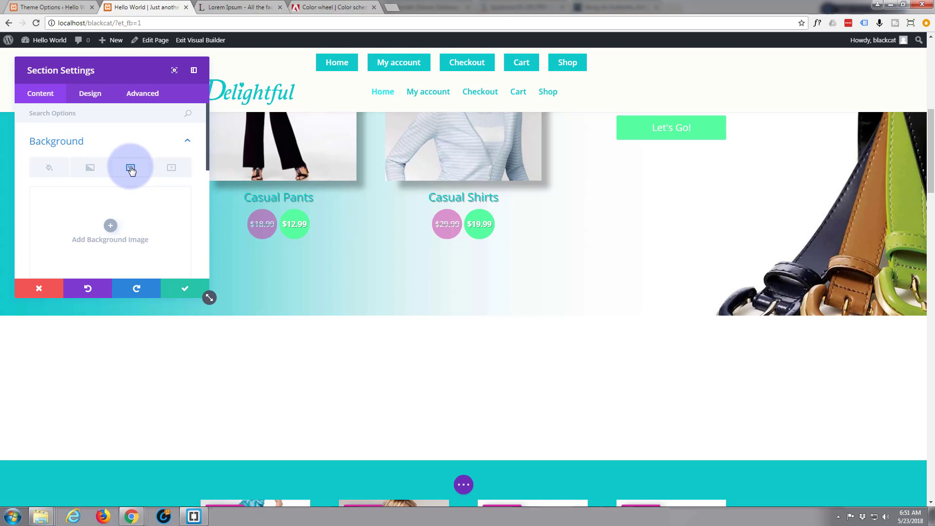
left_click(111, 226)
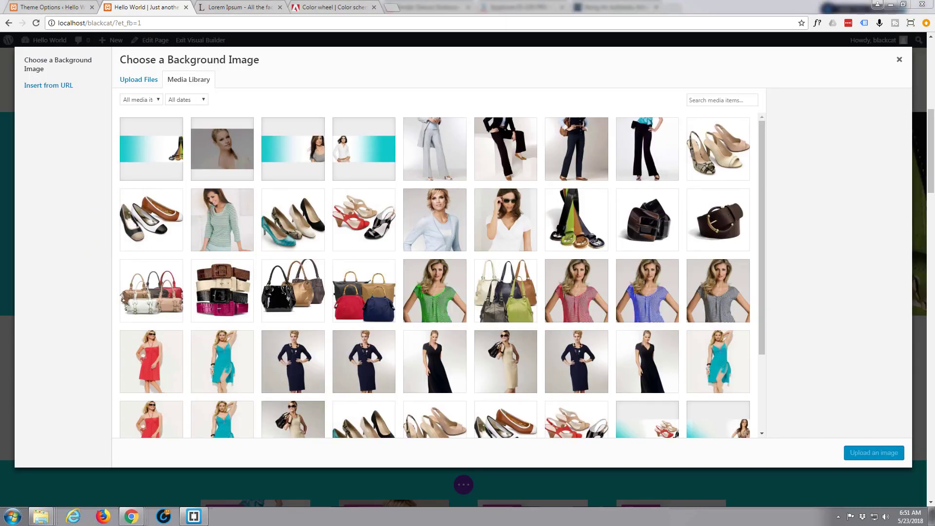
left_click_drag(116, 156, 193, 158)
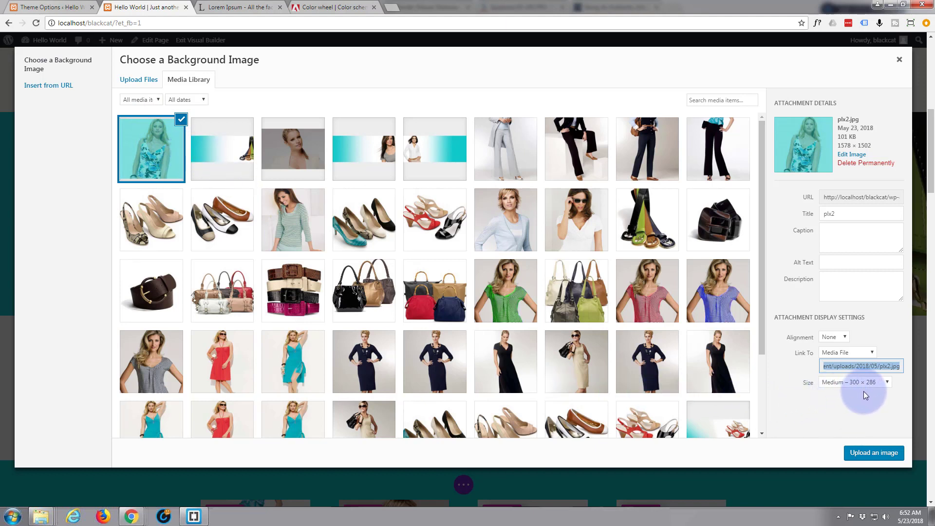
left_click(887, 384)
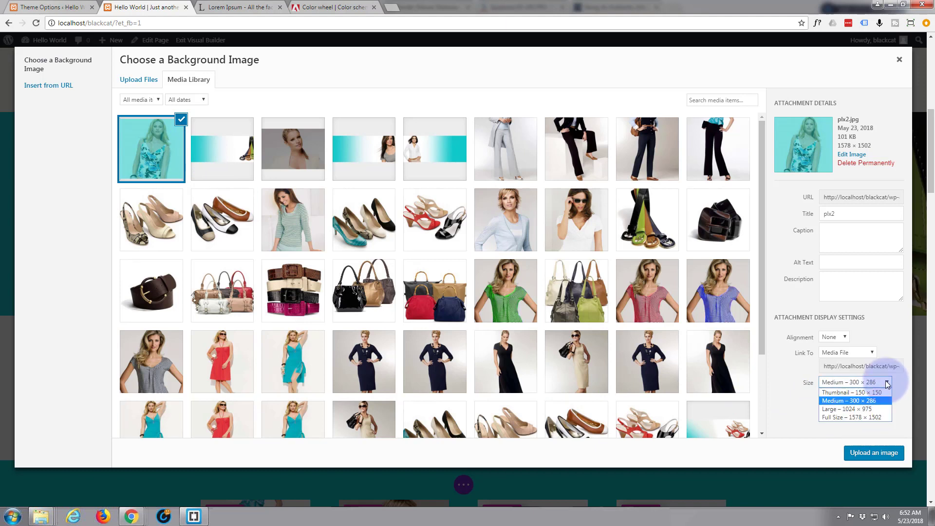
left_click(849, 418)
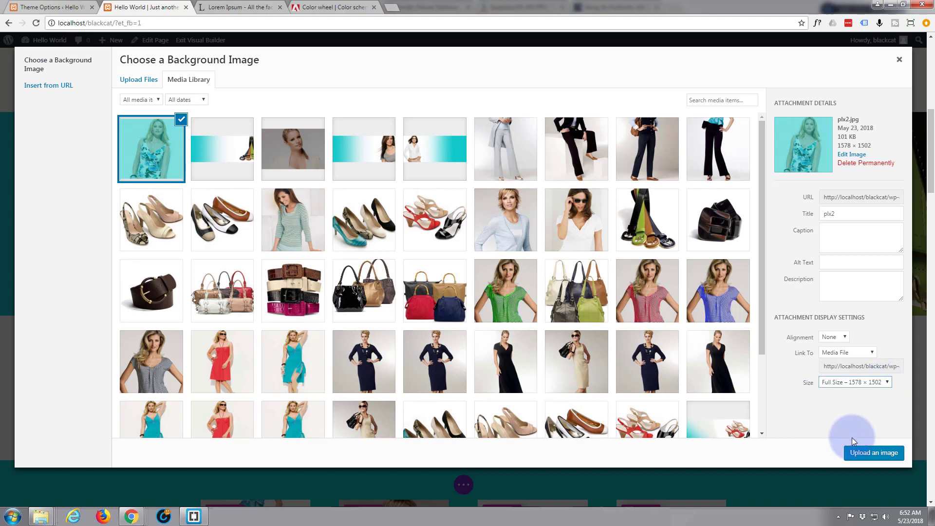
left_click(860, 453)
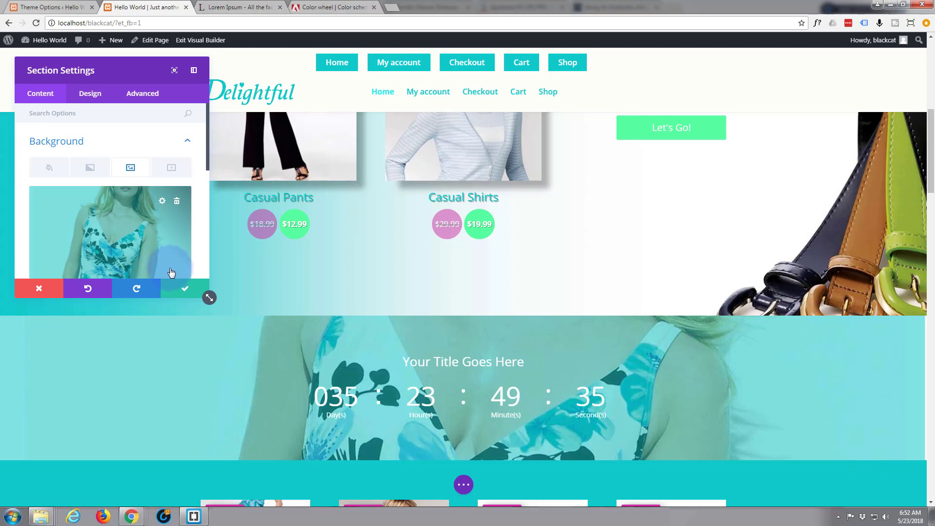
Turn on the parallax effect for the section's background photo.
scroll(73, 176, "down", 3)
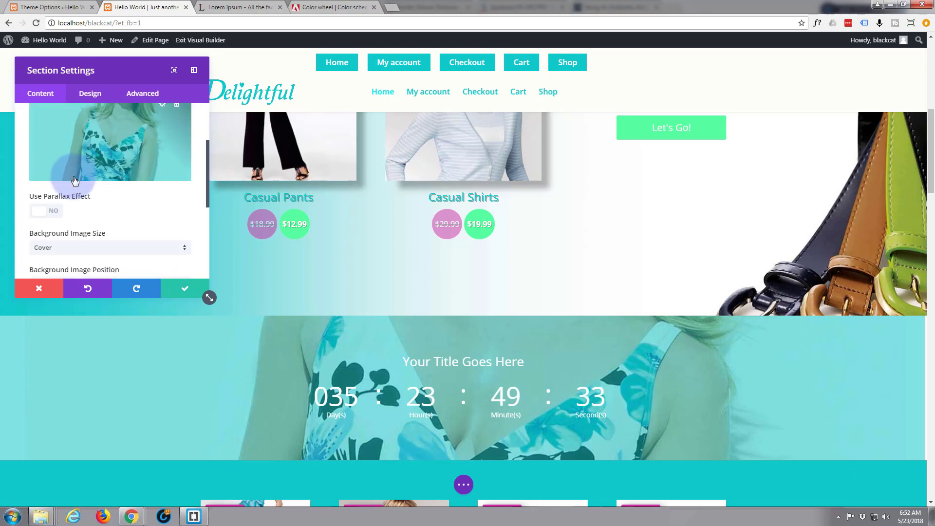
scroll(73, 178, "down", 3)
scroll(71, 179, "up", 2)
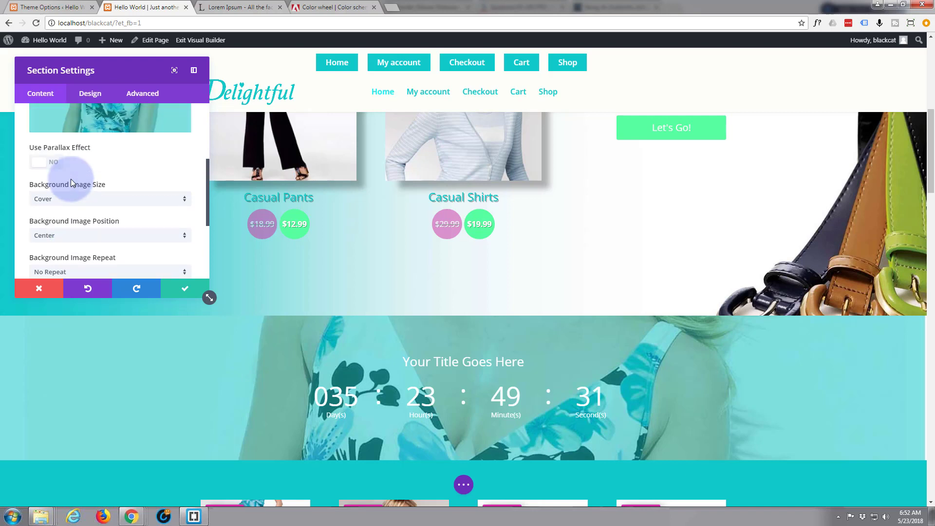
left_click(47, 164)
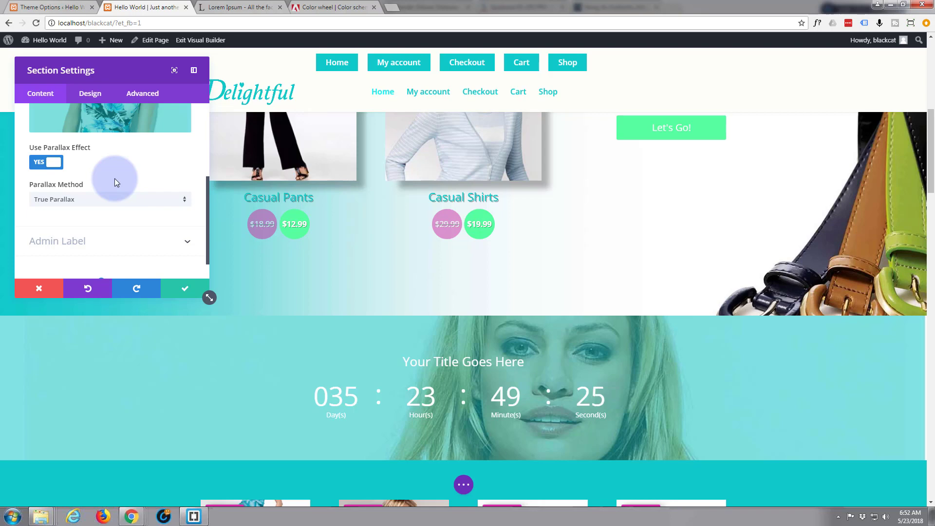
scroll(346, 323, "down", 3)
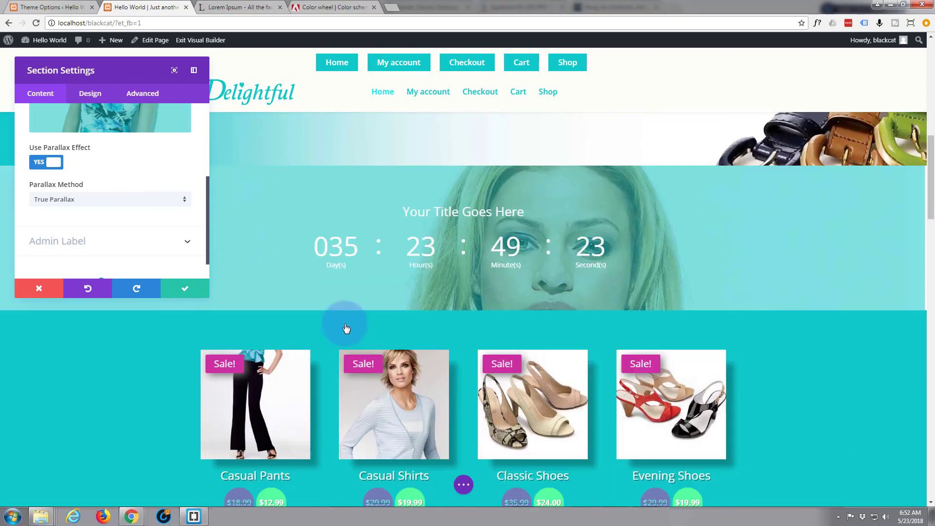
scroll(346, 328, "down", 5)
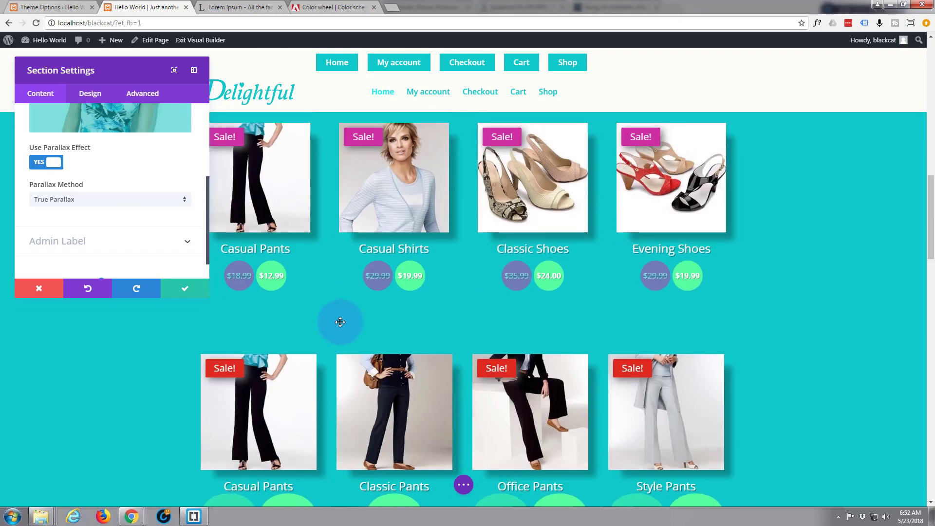
scroll(340, 322, "up", 8)
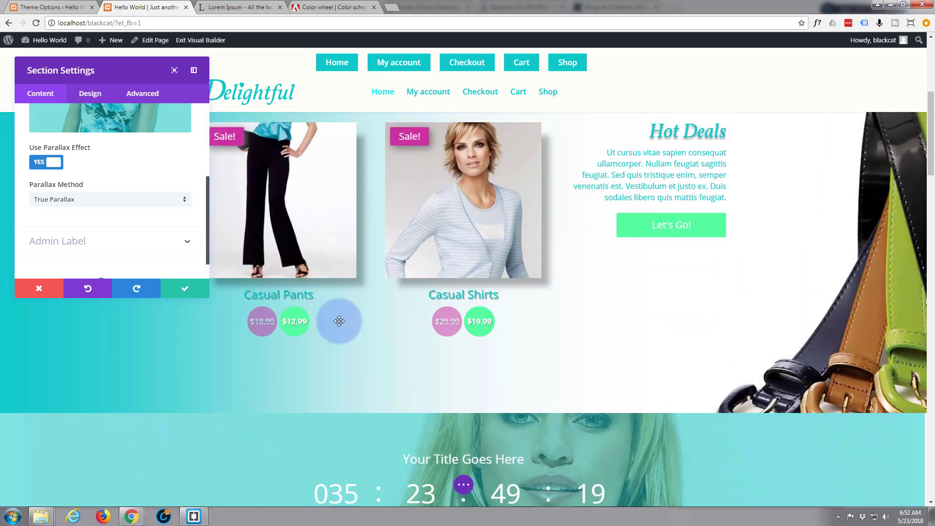
scroll(339, 321, "down", 6)
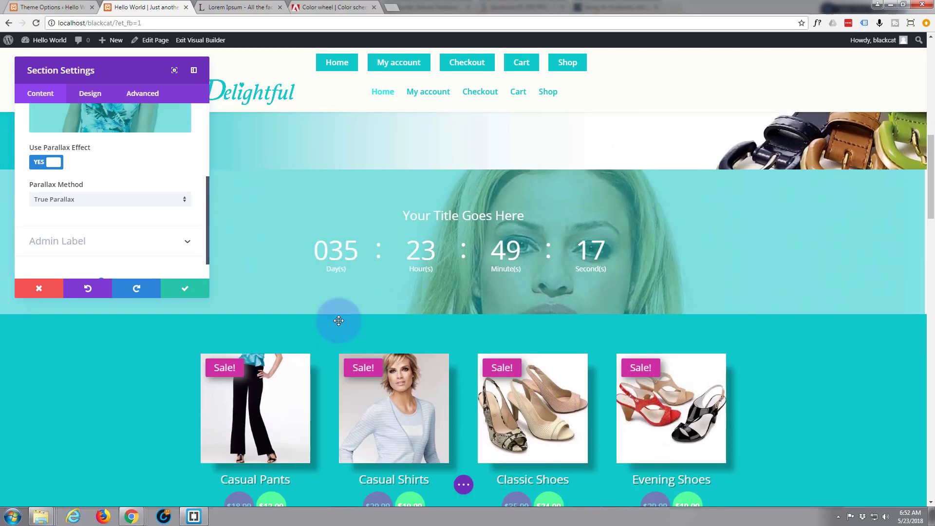
scroll(338, 320, "down", 2)
scroll(338, 321, "up", 4)
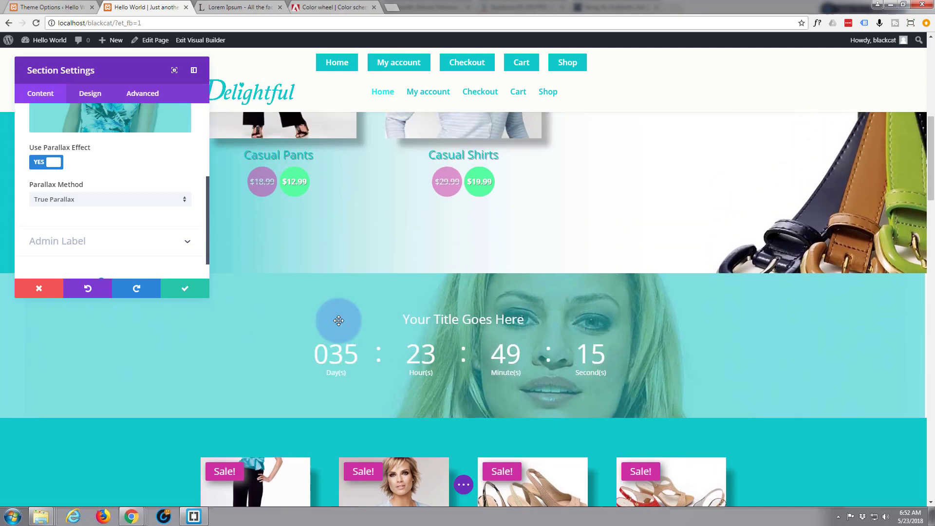
scroll(339, 321, "up", 3)
scroll(339, 321, "down", 3)
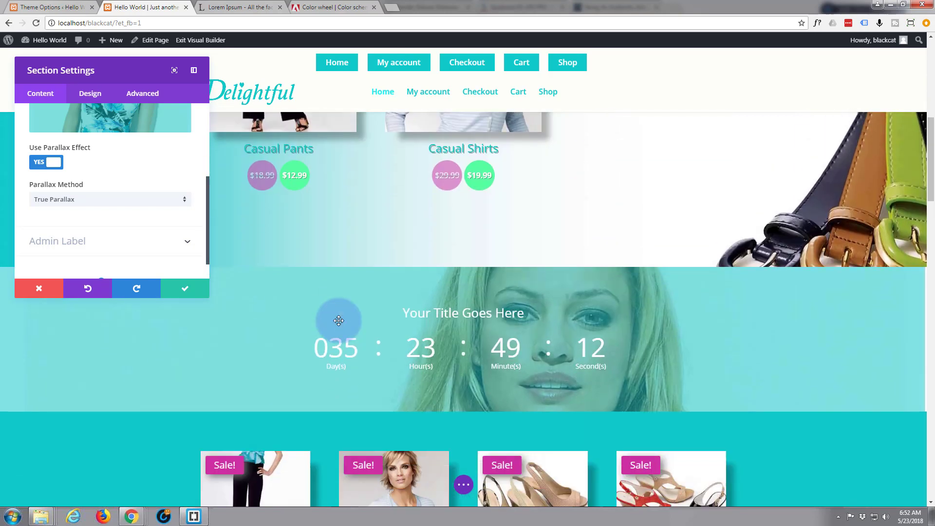
scroll(338, 321, "down", 2)
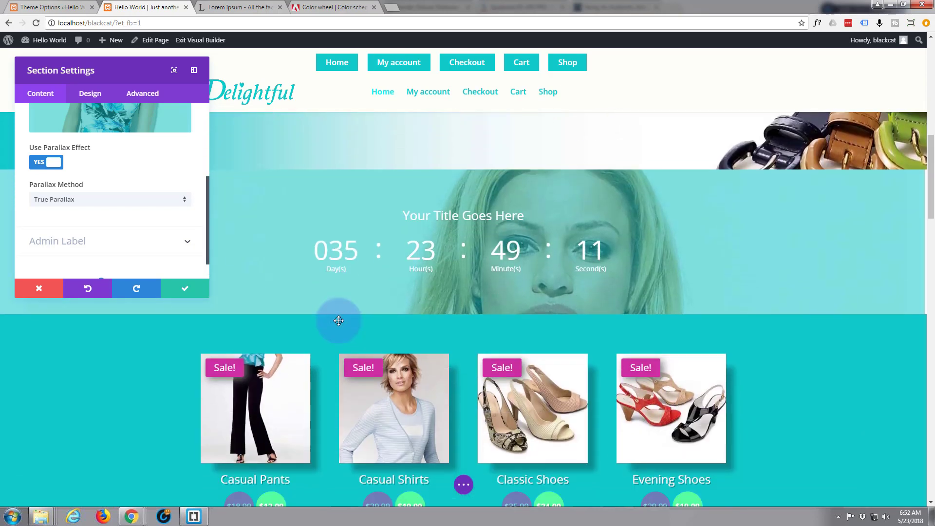
scroll(339, 321, "up", 2)
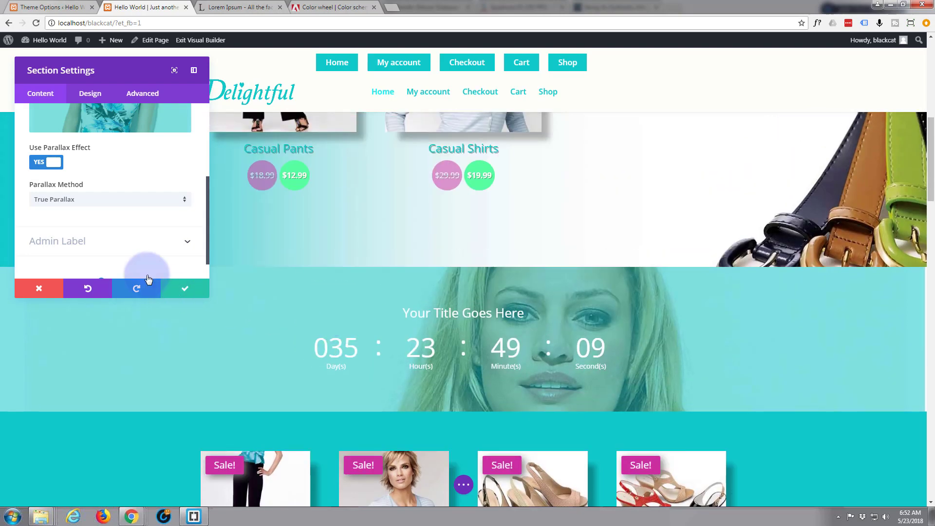
Compare with parallax off, then re-enable it and set Parallax Method to CSS.
left_click(46, 164)
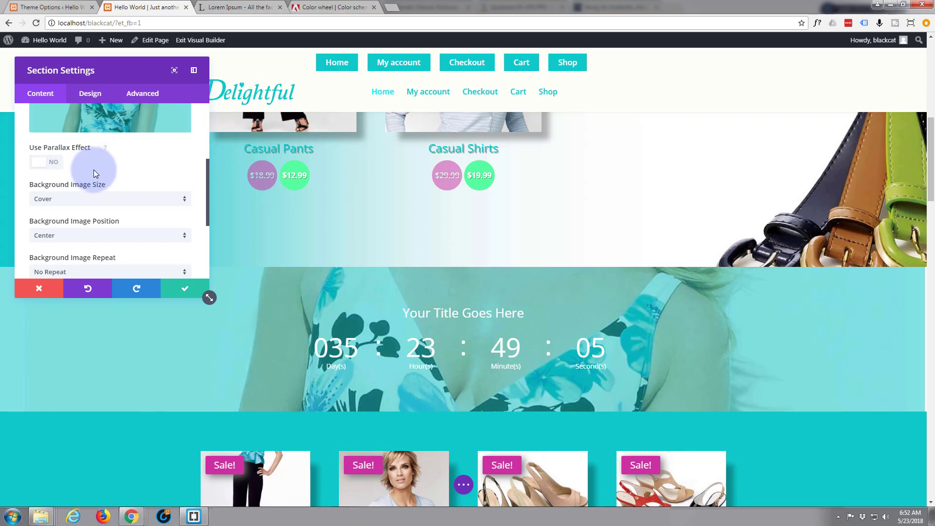
scroll(305, 304, "down", 4)
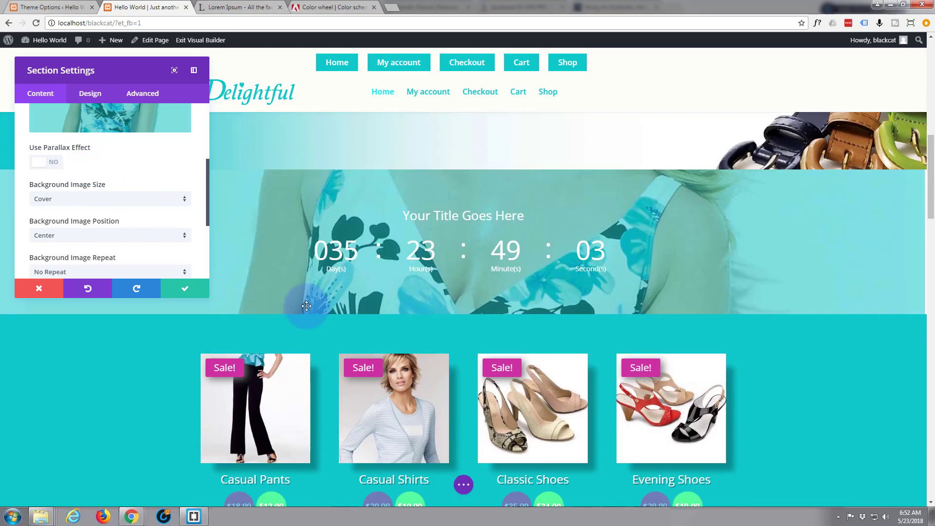
scroll(308, 310, "up", 1)
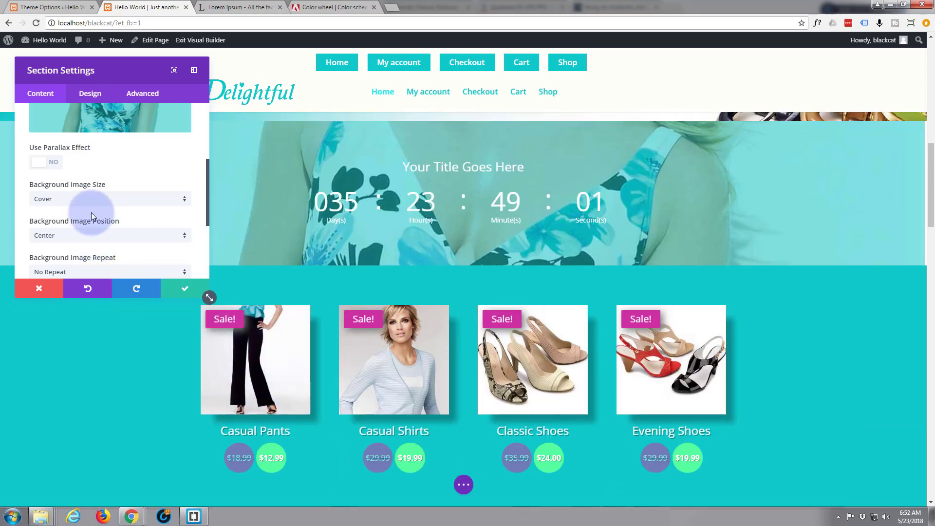
left_click(58, 169)
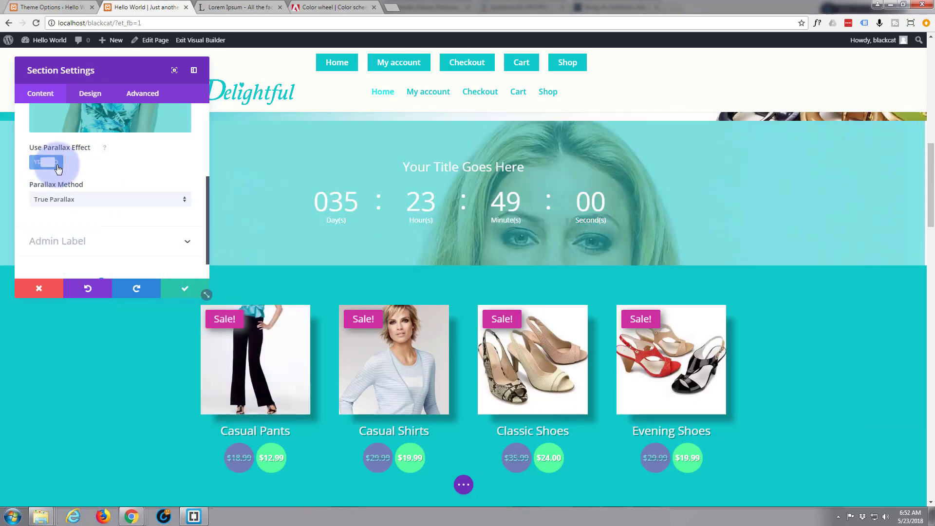
left_click(183, 204)
left_click(82, 225)
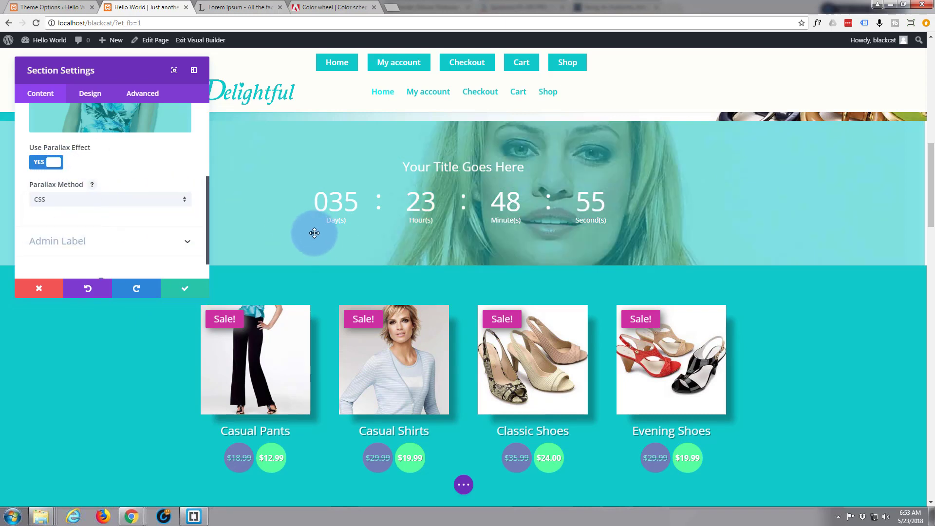
scroll(311, 229, "up", 6)
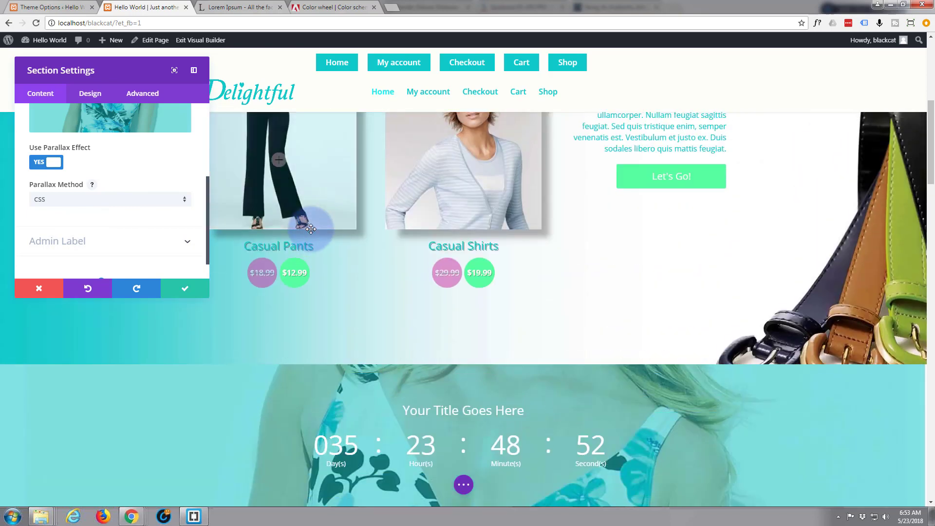
Save the section settings and reopen the Countdown Timer module's settings.
scroll(312, 233, "down", 8)
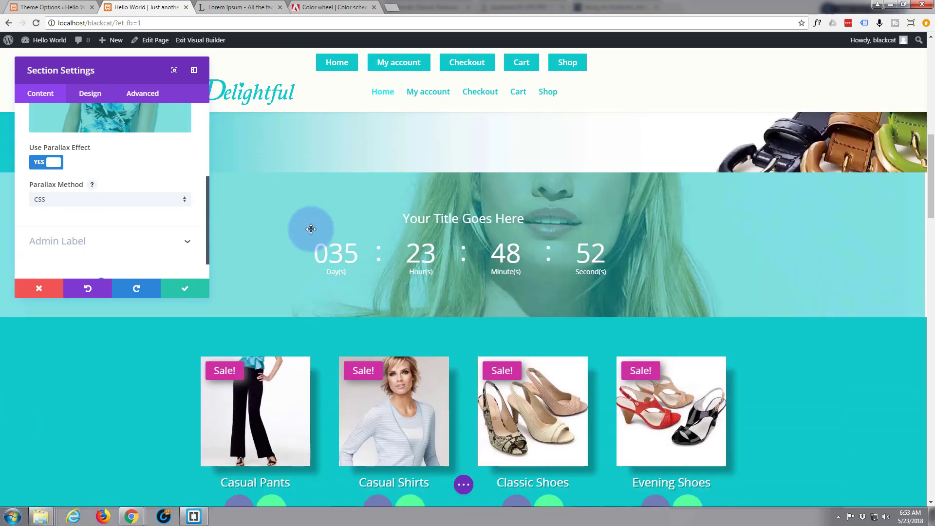
scroll(310, 228, "up", 4)
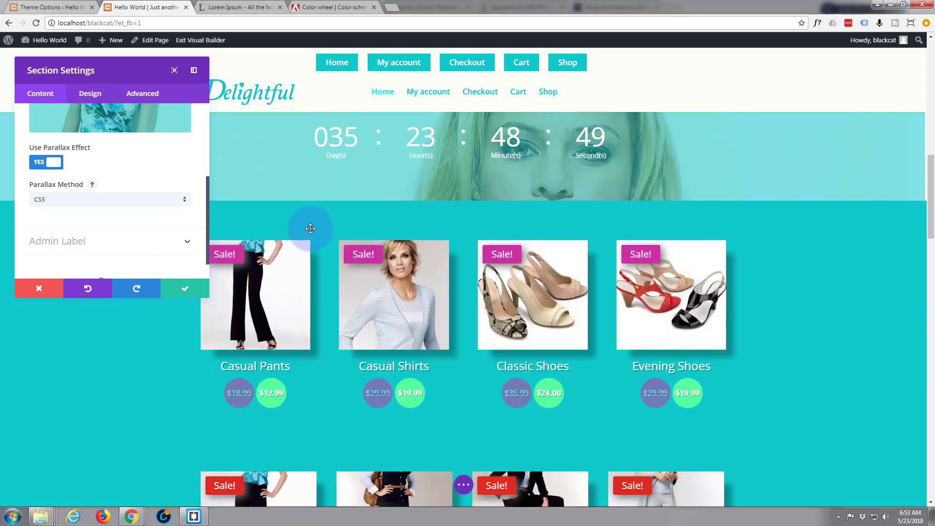
scroll(310, 228, "up", 5)
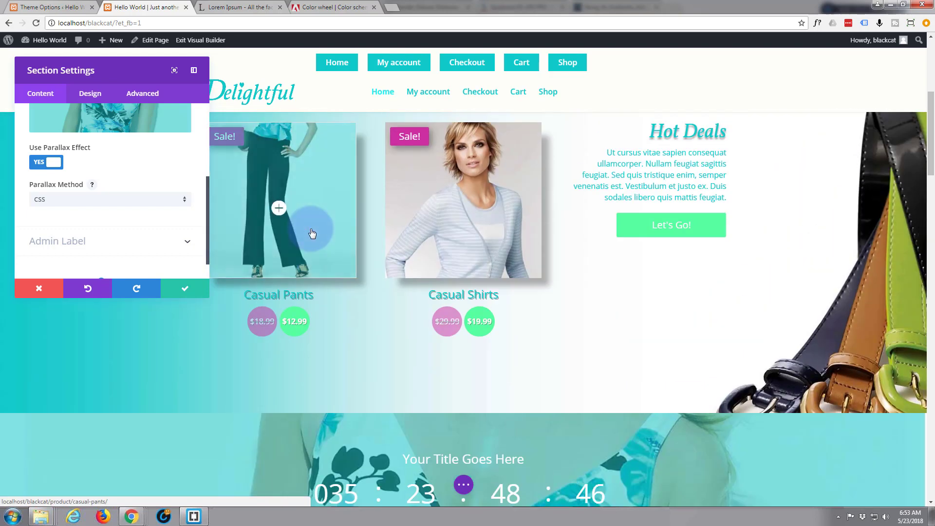
scroll(312, 233, "down", 4)
scroll(312, 233, "down", 4)
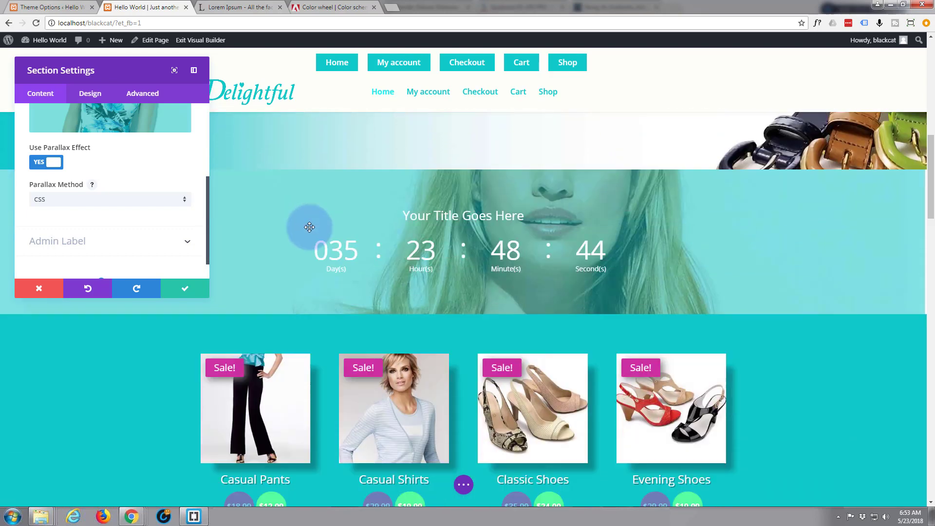
scroll(309, 227, "up", 9)
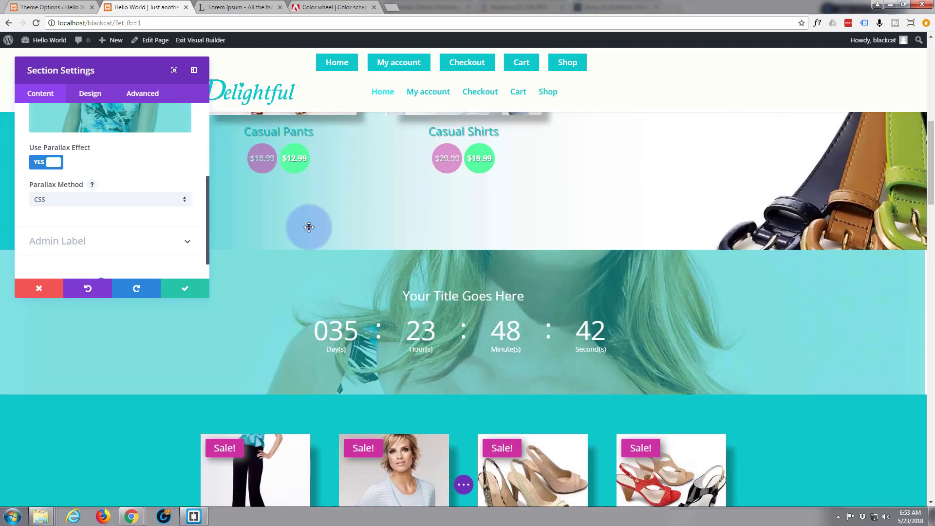
scroll(310, 229, "down", 6)
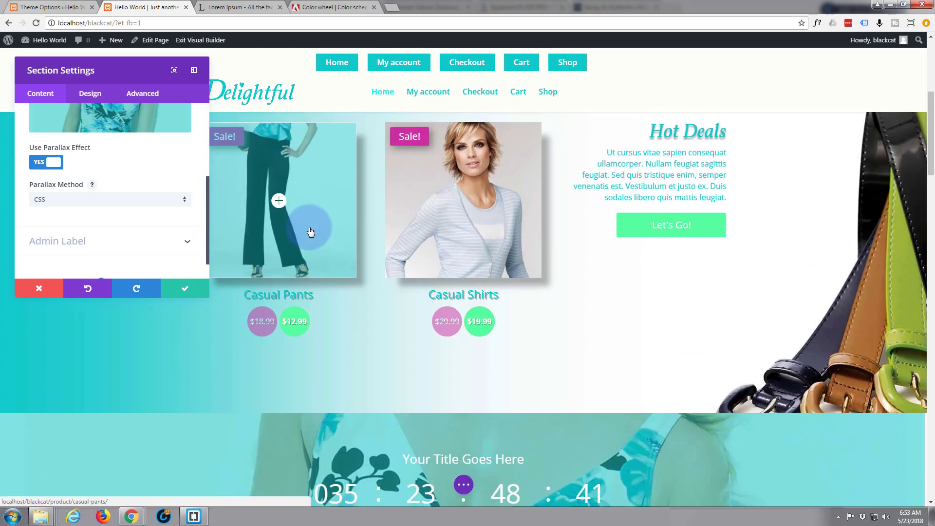
scroll(309, 227, "down", 3)
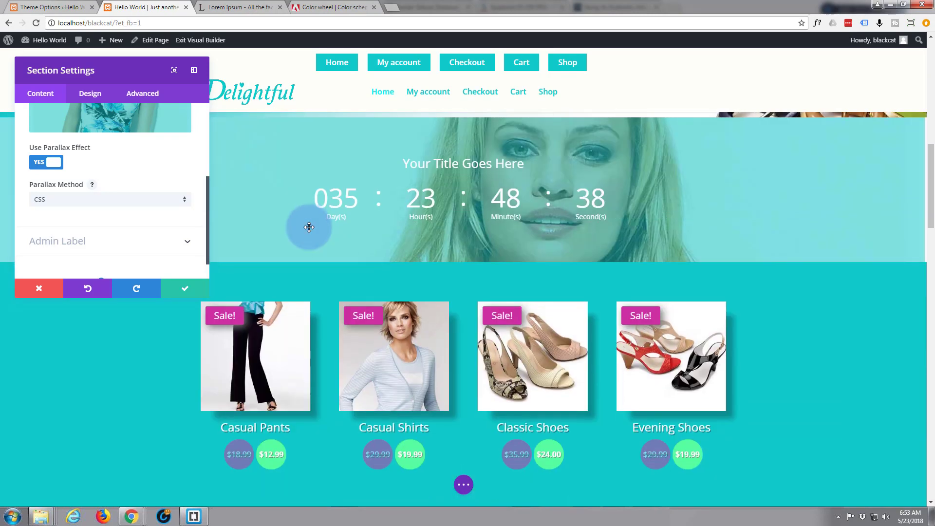
scroll(309, 227, "up", 1)
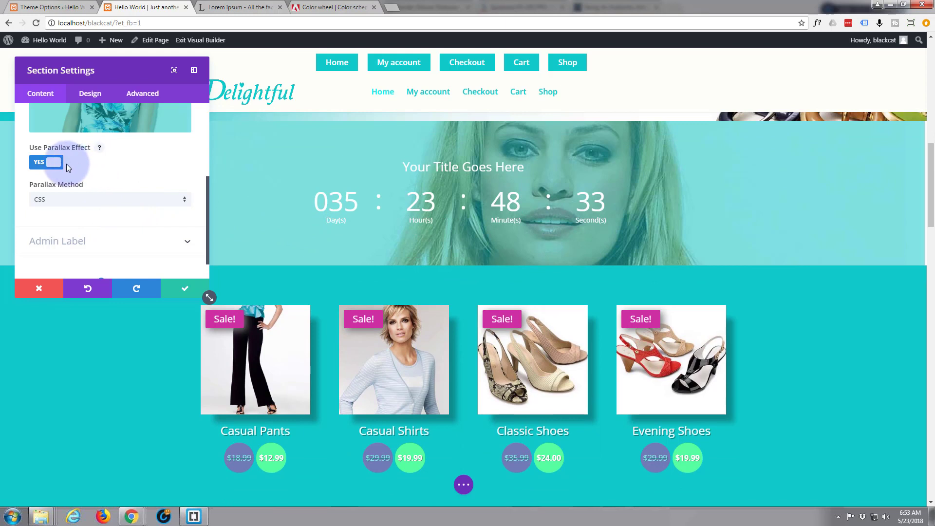
left_click(183, 290)
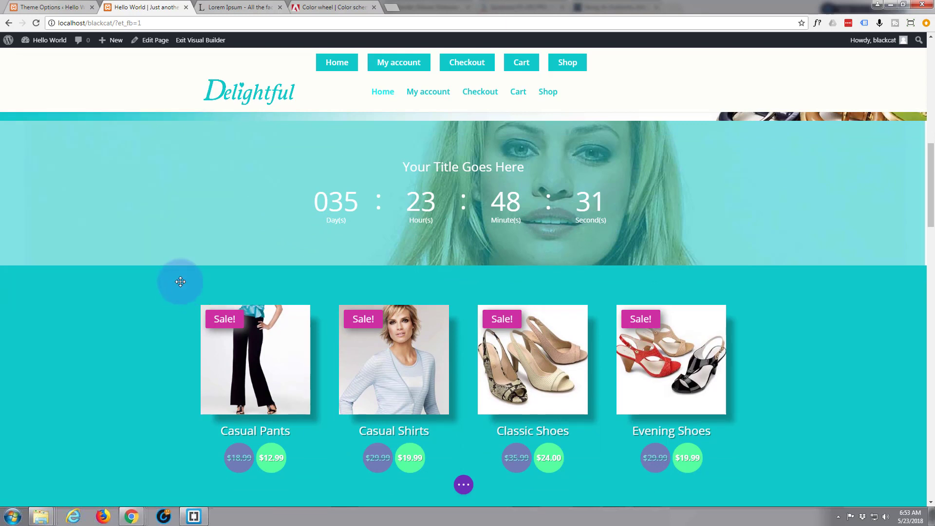
scroll(174, 248, "up", 1)
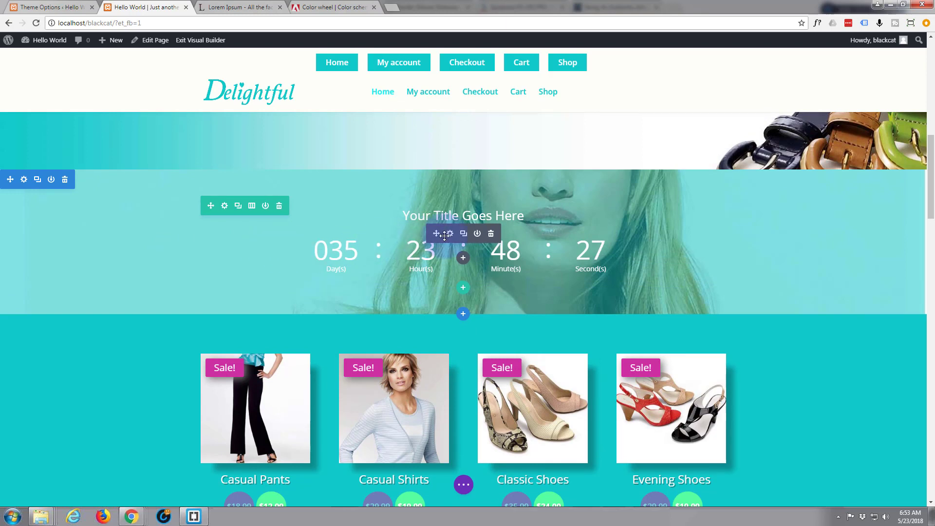
left_click(450, 234)
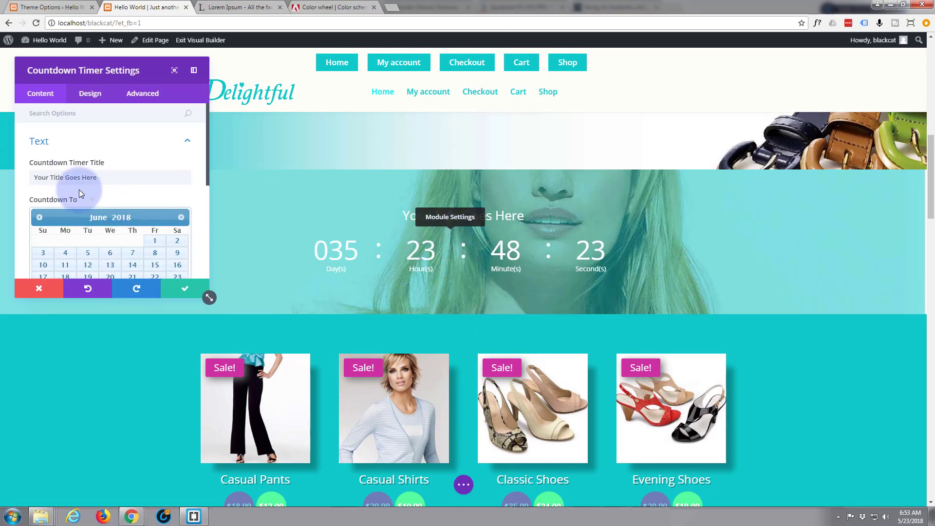
Replace the placeholder countdown title with 'Huge Fashion Sale!'.
left_click_drag(105, 178, 17, 179)
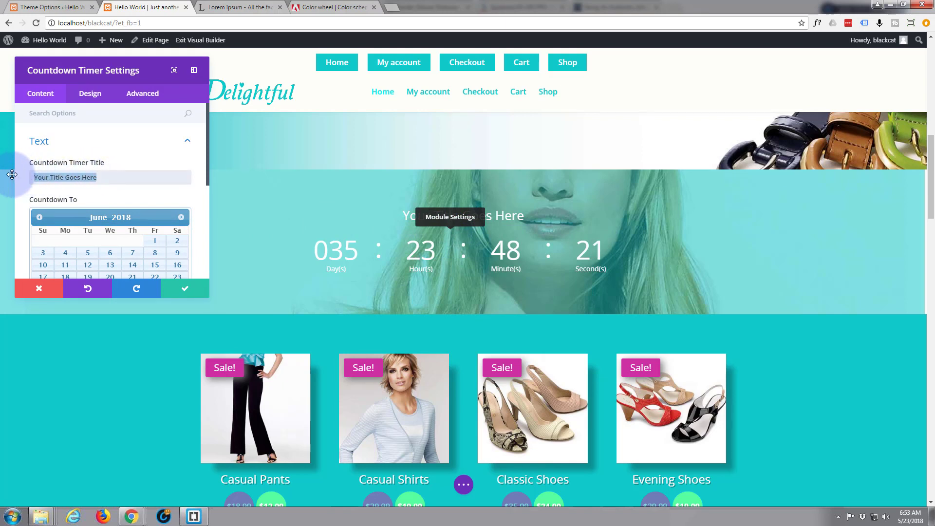
type("Hu")
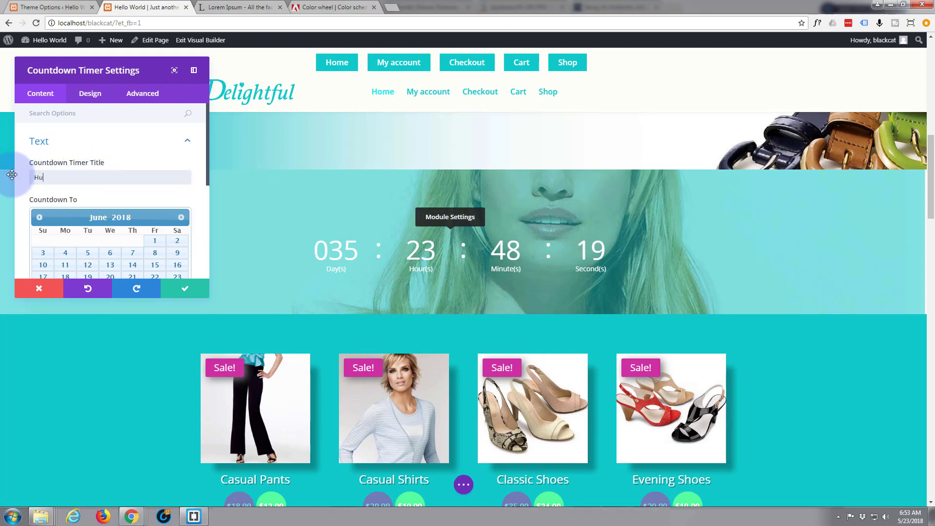
type("ge Fashion Sale")
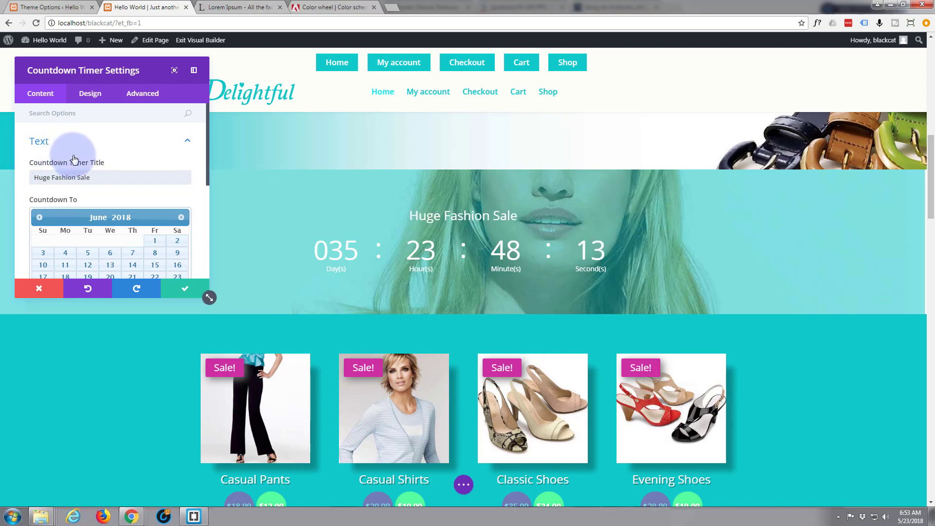
type("!")
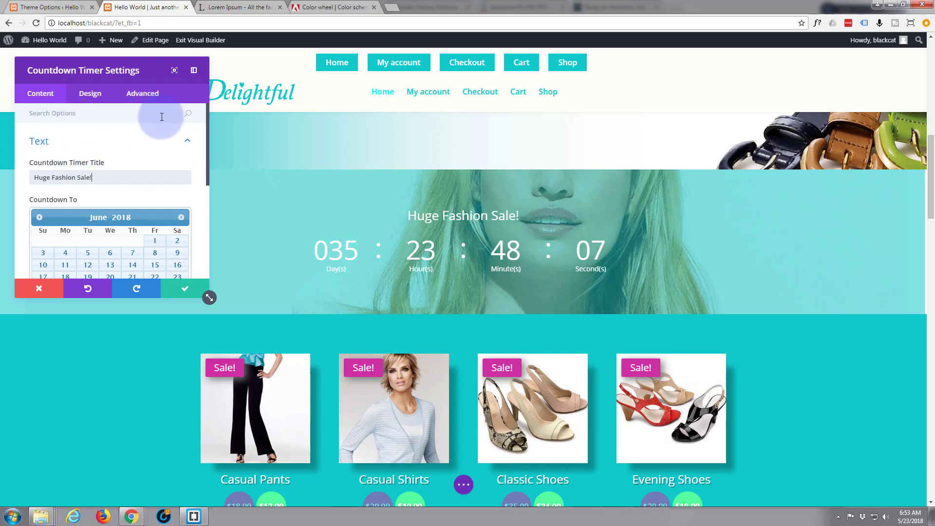
left_click(94, 97)
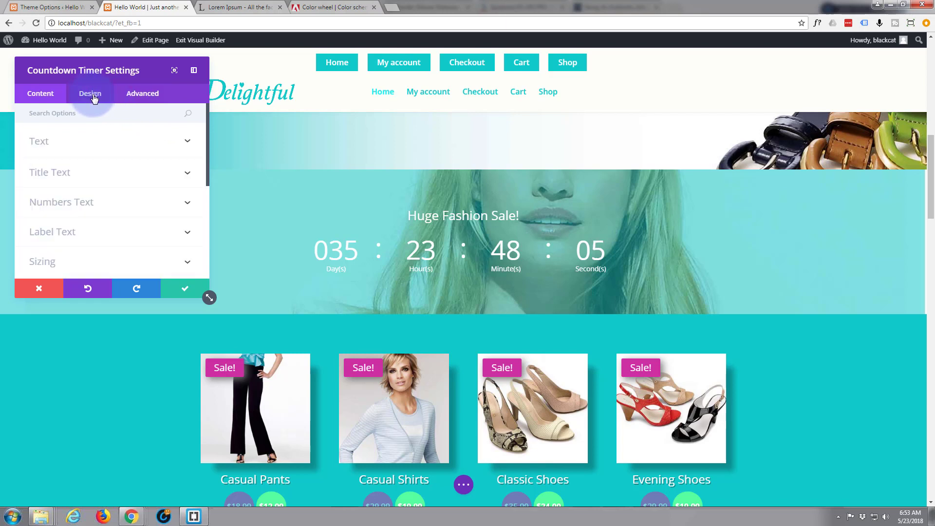
Style the countdown title in italic Vollkorn at 42px.
left_click(171, 176)
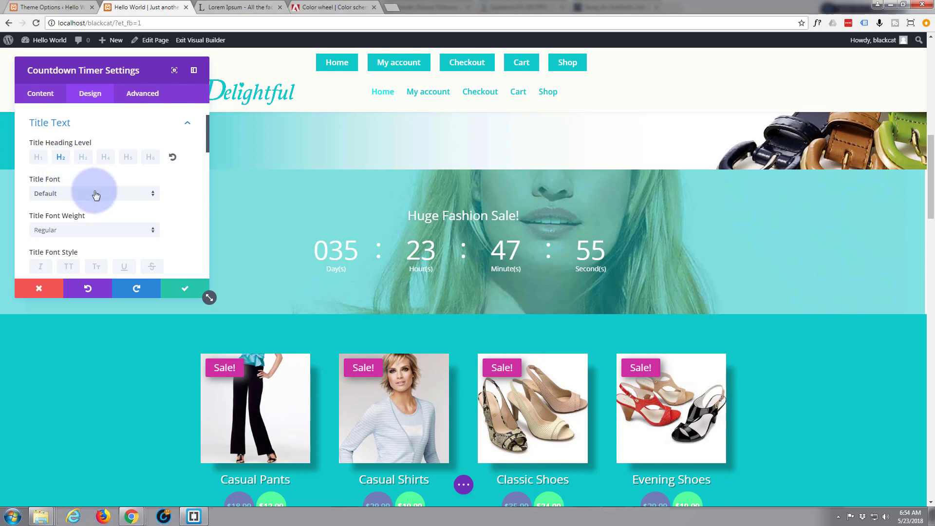
scroll(102, 197, "down", 1)
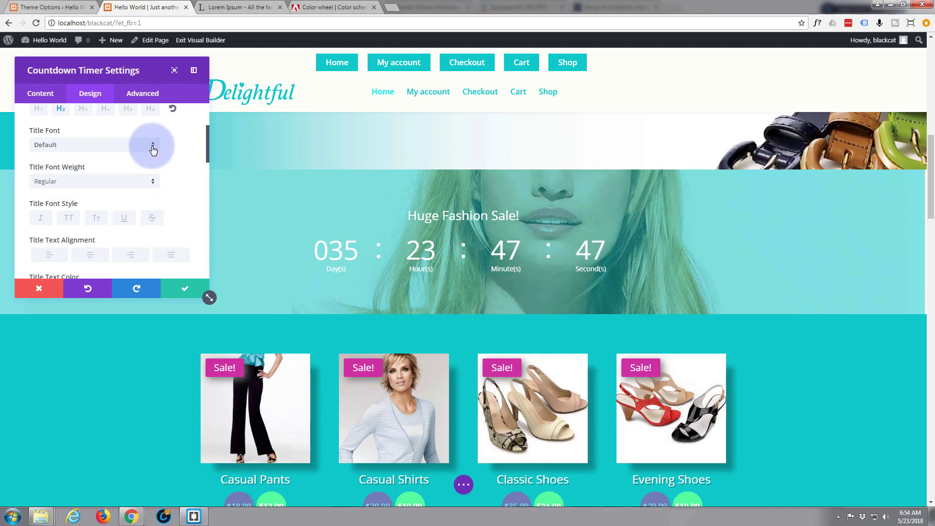
left_click(153, 150)
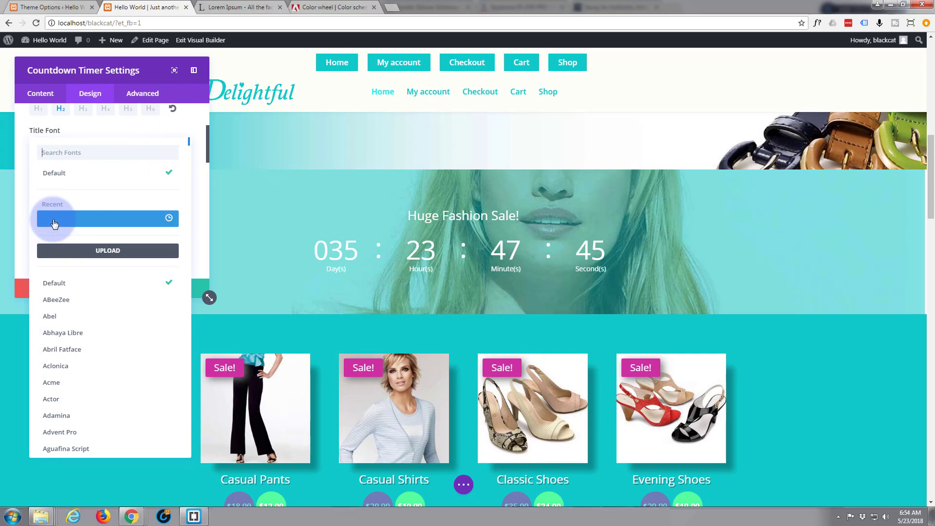
left_click(55, 223)
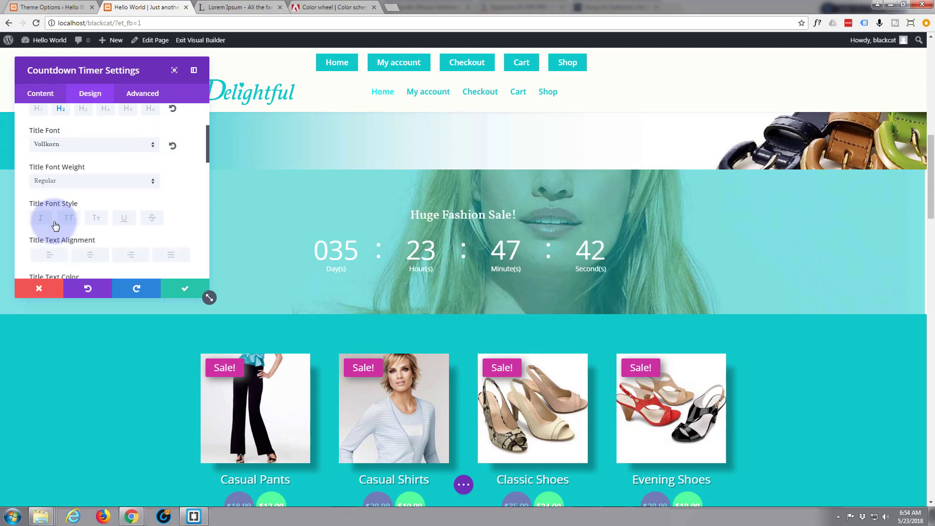
left_click(41, 221)
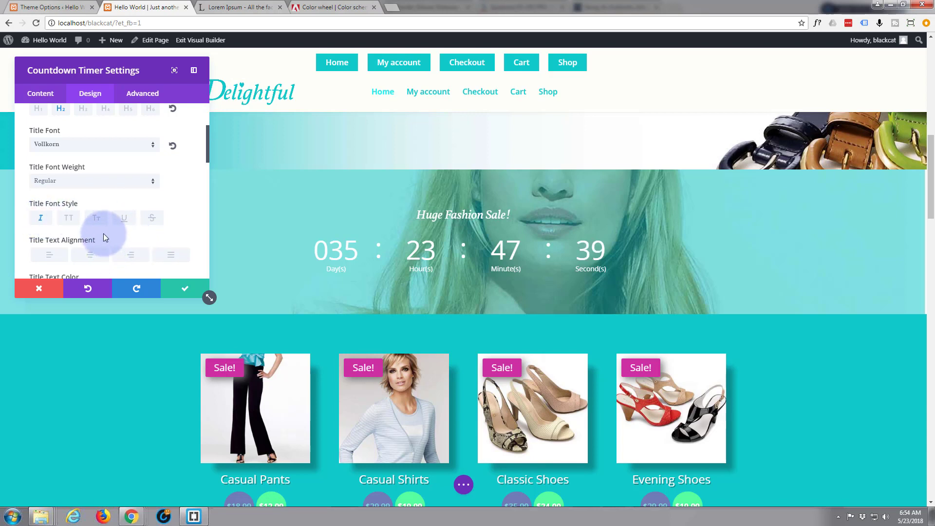
scroll(106, 194, "down", 2)
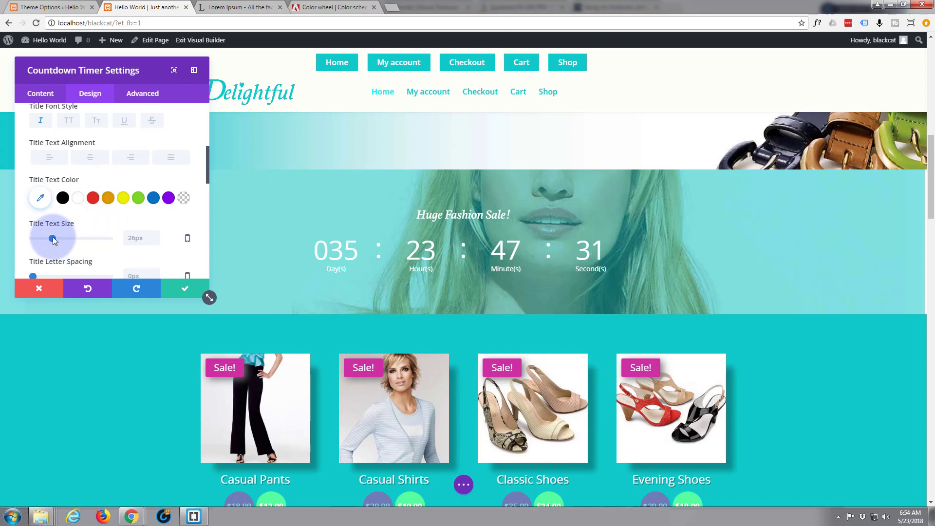
left_click_drag(53, 237, 67, 238)
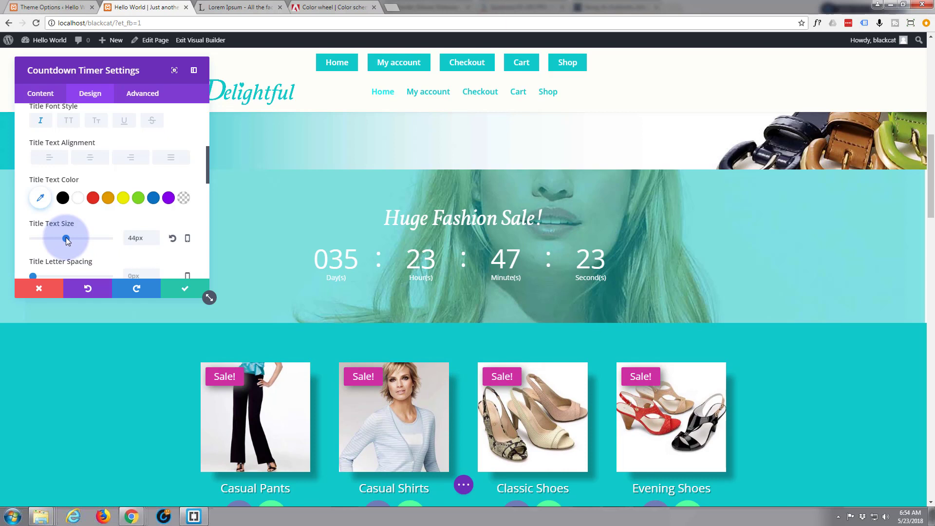
left_click_drag(67, 239, 65, 238)
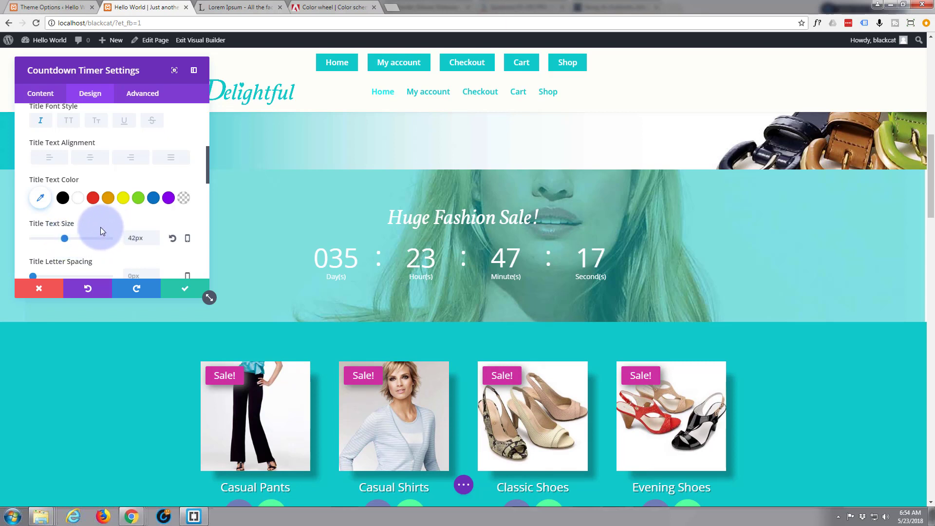
scroll(101, 226, "down", 3)
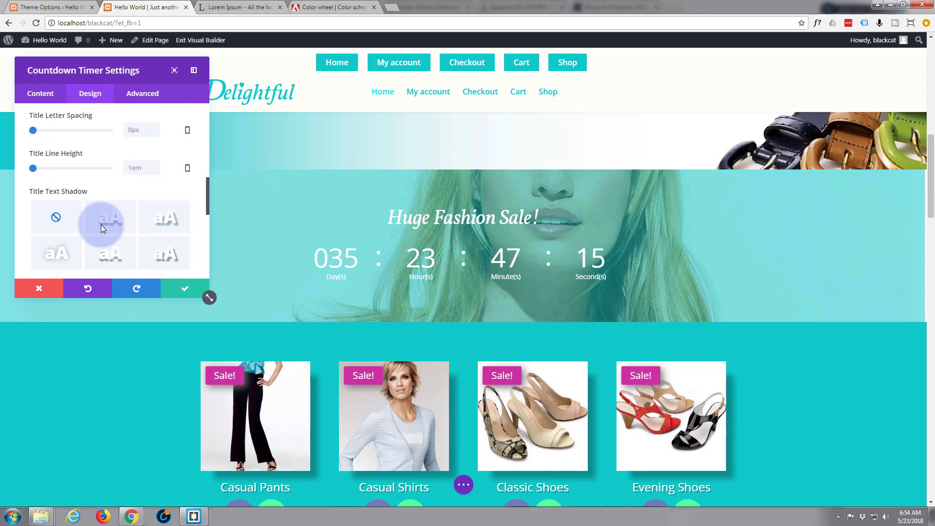
Compare shadow presets and apply the soft one (0em horizontal, 0.1em vertical, 0.1em blur) to the title.
left_click(112, 223)
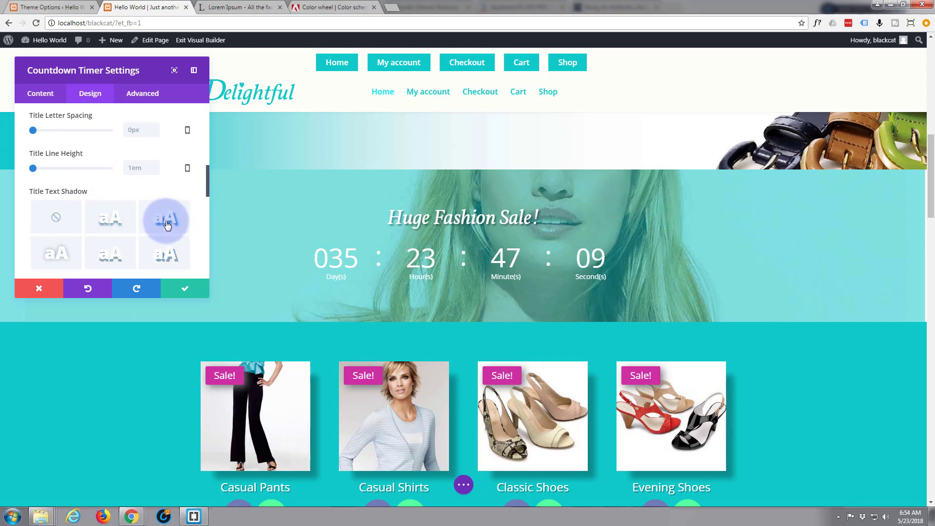
left_click(109, 253)
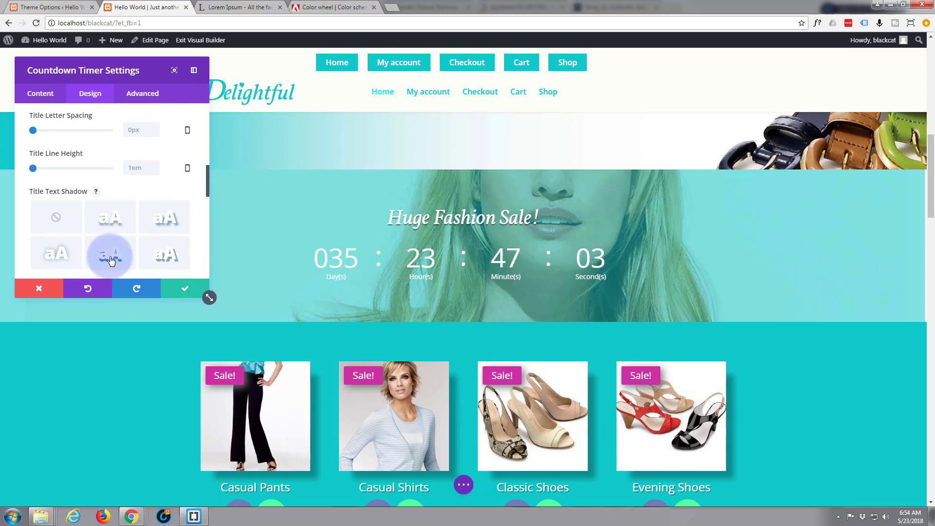
left_click(168, 259)
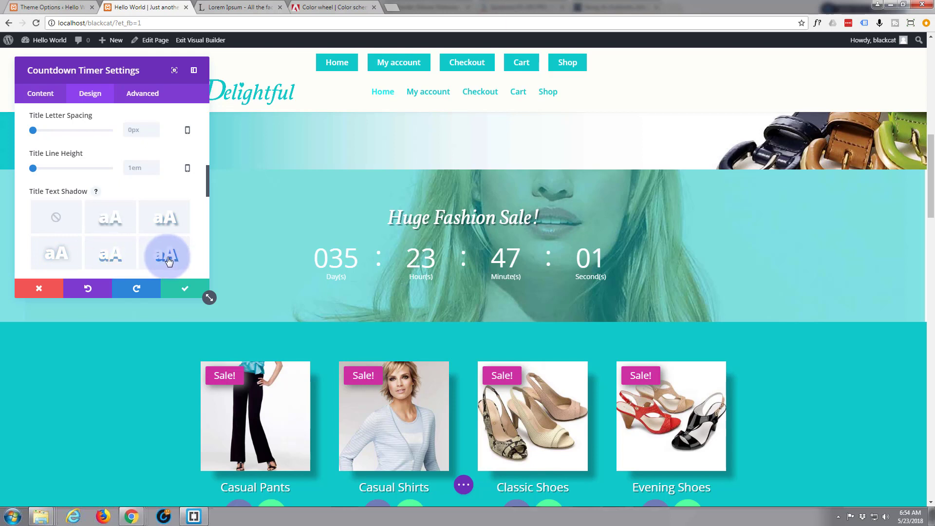
left_click(107, 222)
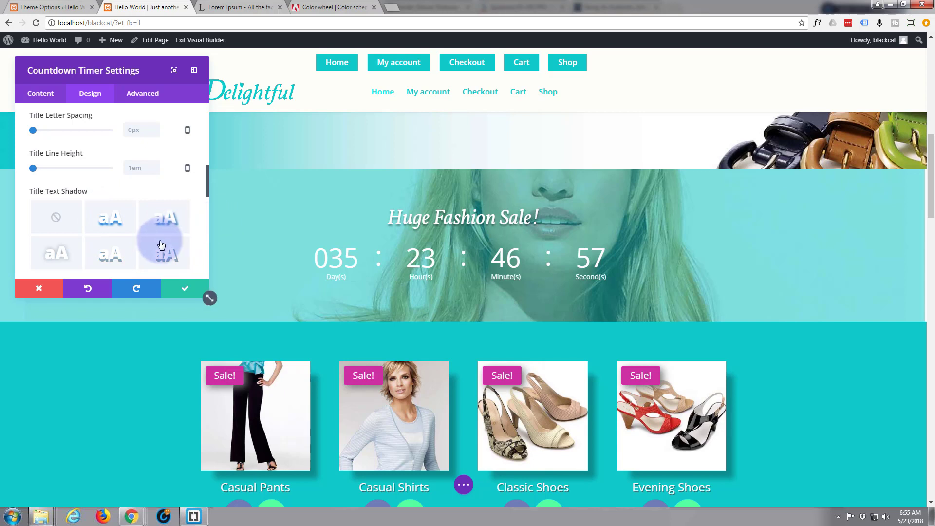
left_click(145, 248)
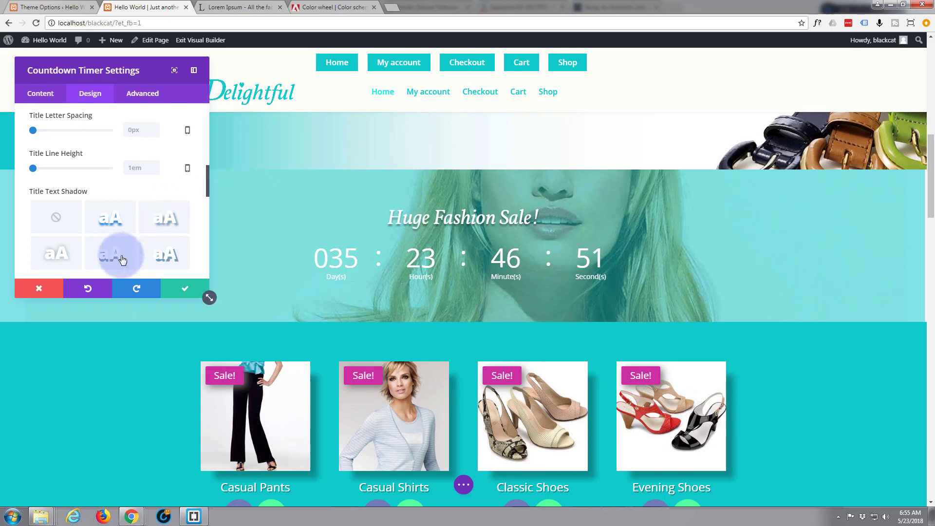
left_click(112, 214)
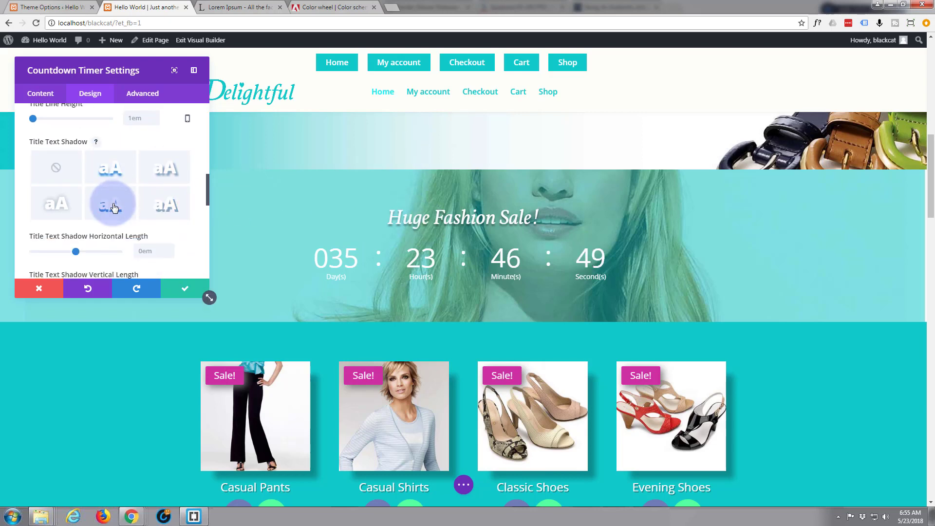
scroll(112, 204, "down", 2)
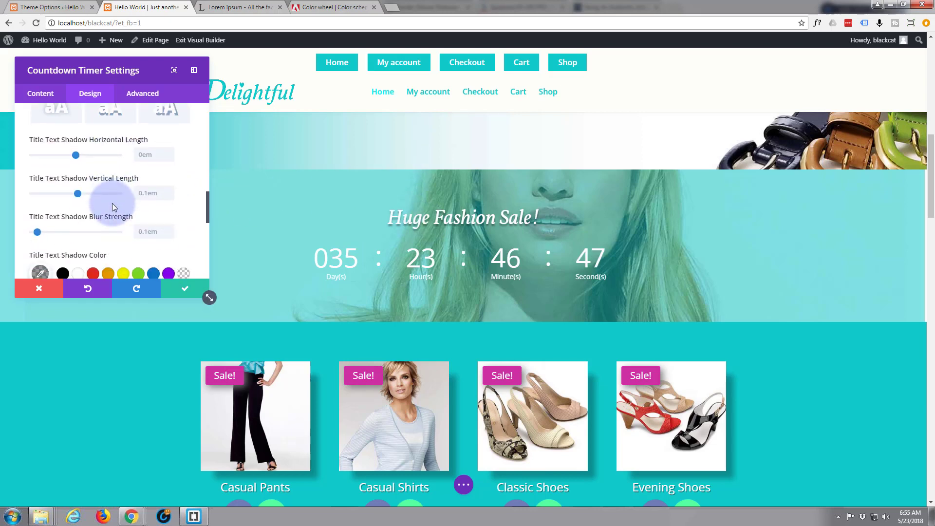
scroll(112, 203, "down", 1)
scroll(112, 206, "down", 2)
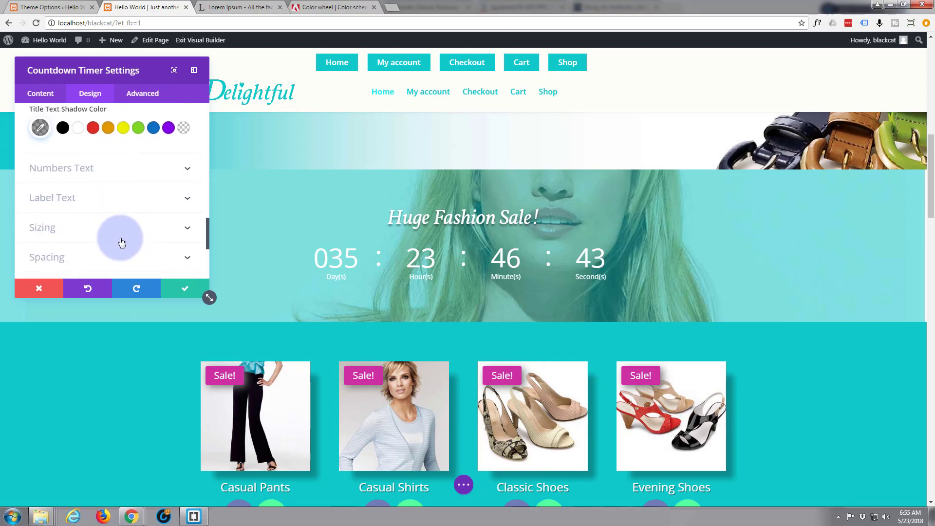
scroll(121, 238, "up", 3)
scroll(121, 239, "up", 6)
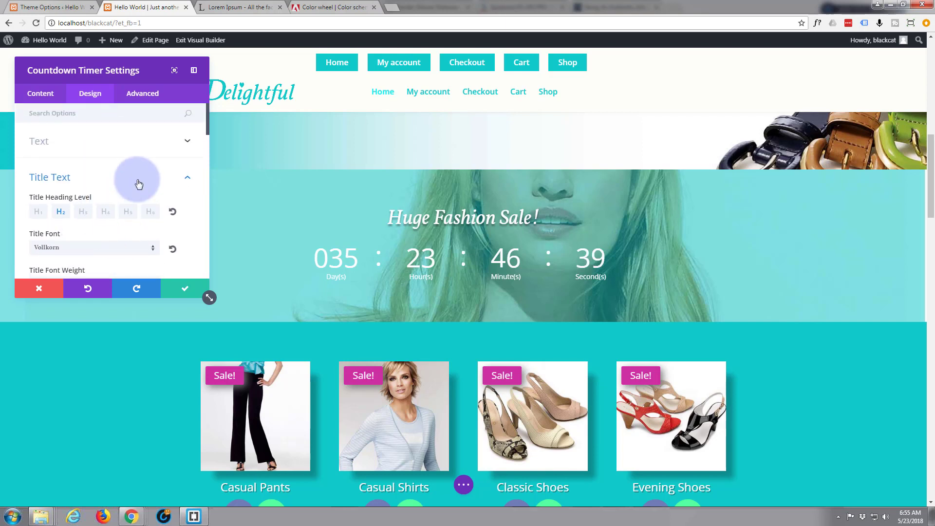
Make the countdown numbers bold.
left_click(188, 181)
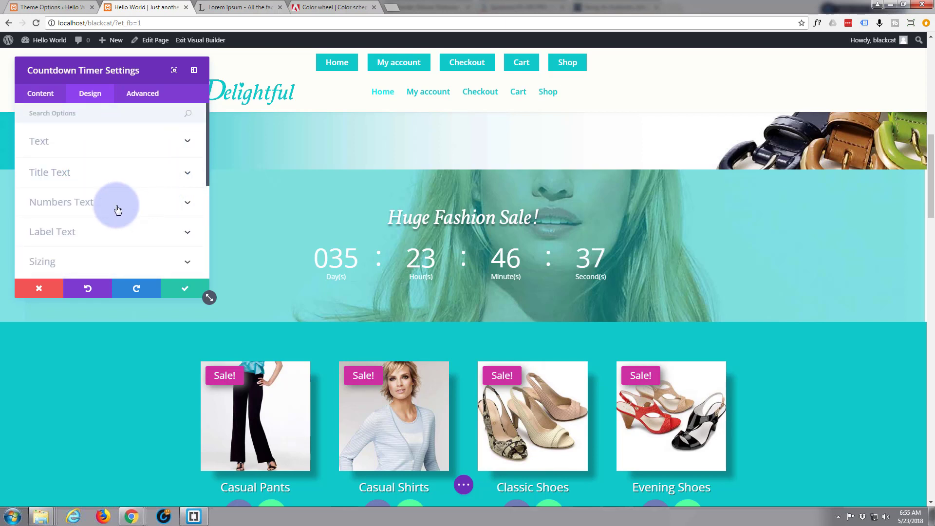
left_click(188, 204)
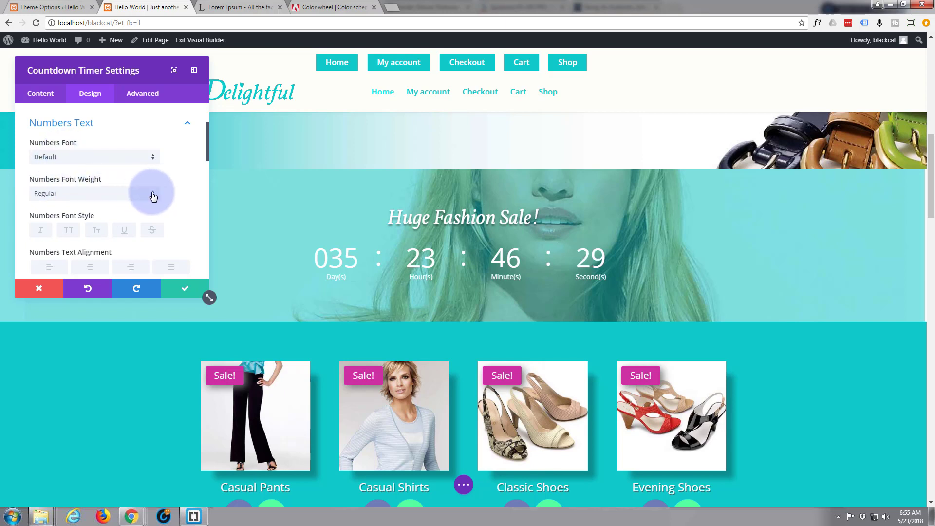
left_click(153, 195)
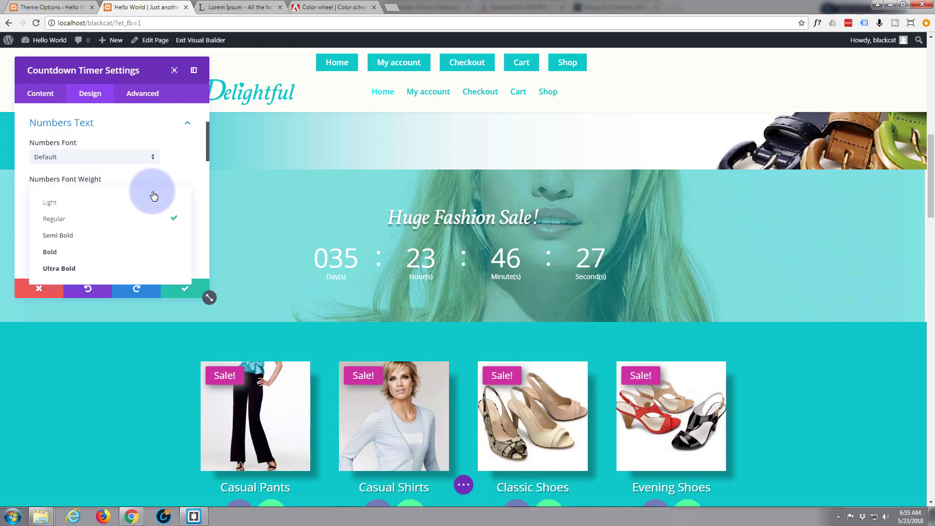
left_click(73, 257)
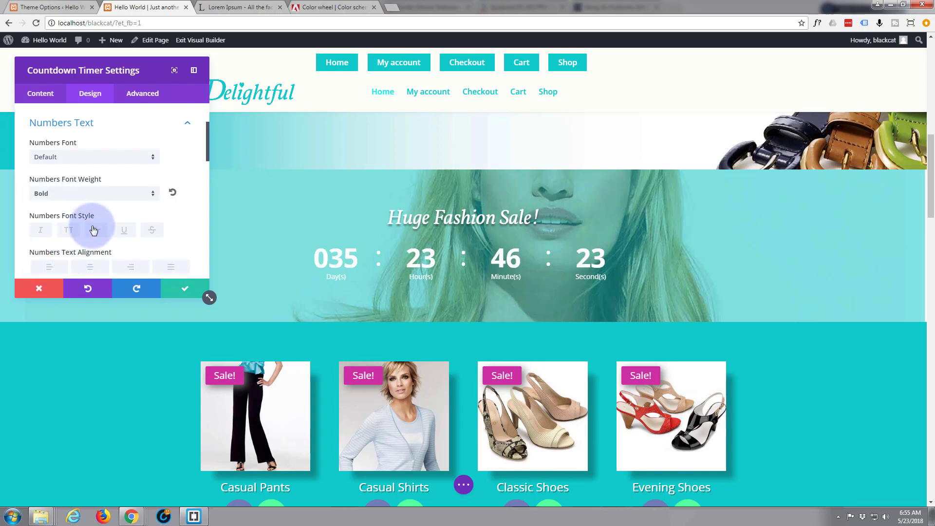
scroll(97, 223, "down", 3)
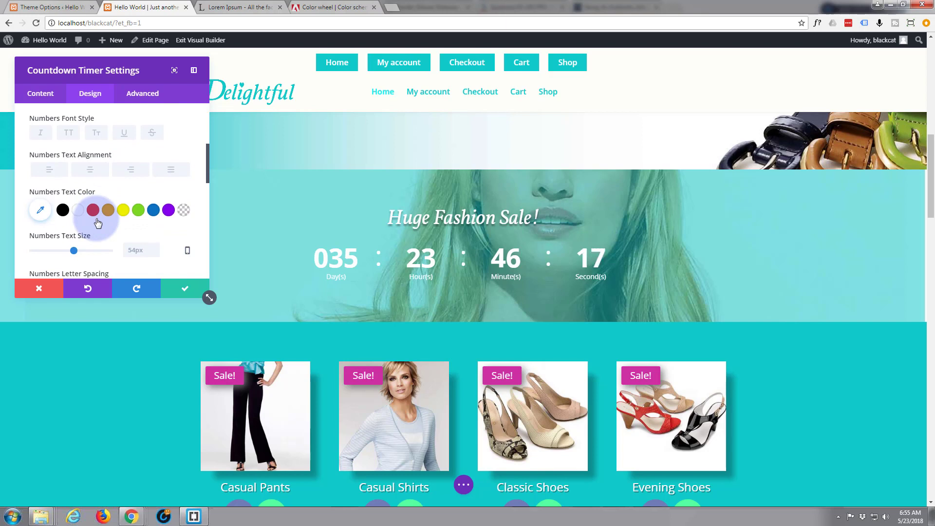
scroll(98, 222, "down", 1)
scroll(98, 222, "down", 1)
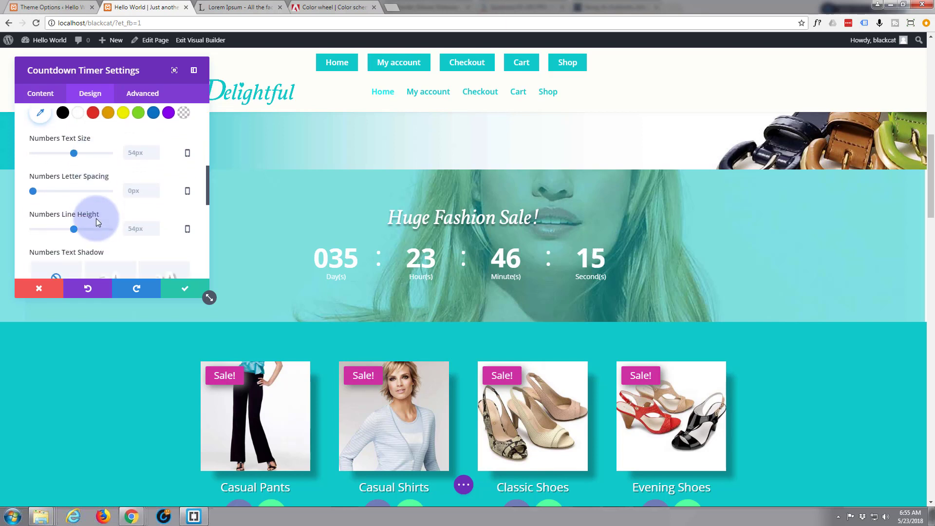
scroll(95, 219, "down", 3)
scroll(88, 217, "up", 1)
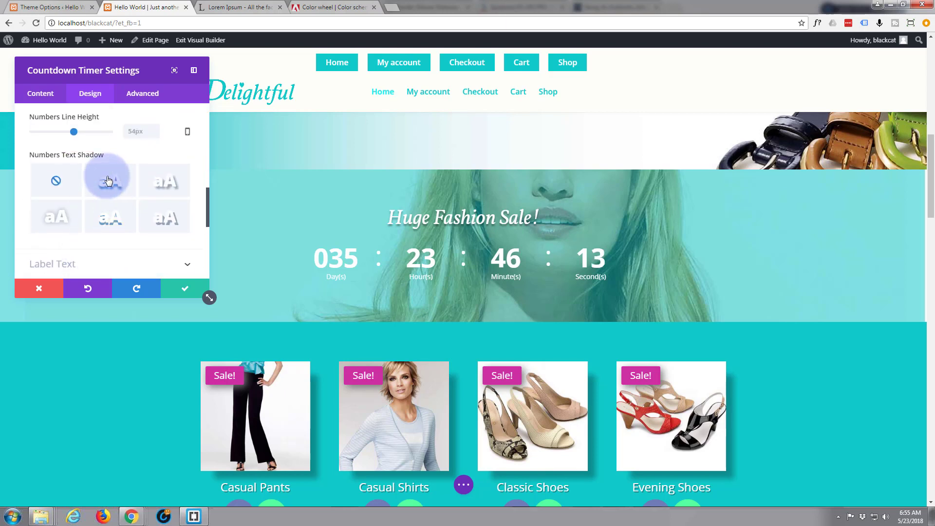
Give the countdown numbers a soft text shadow preset.
left_click(111, 184)
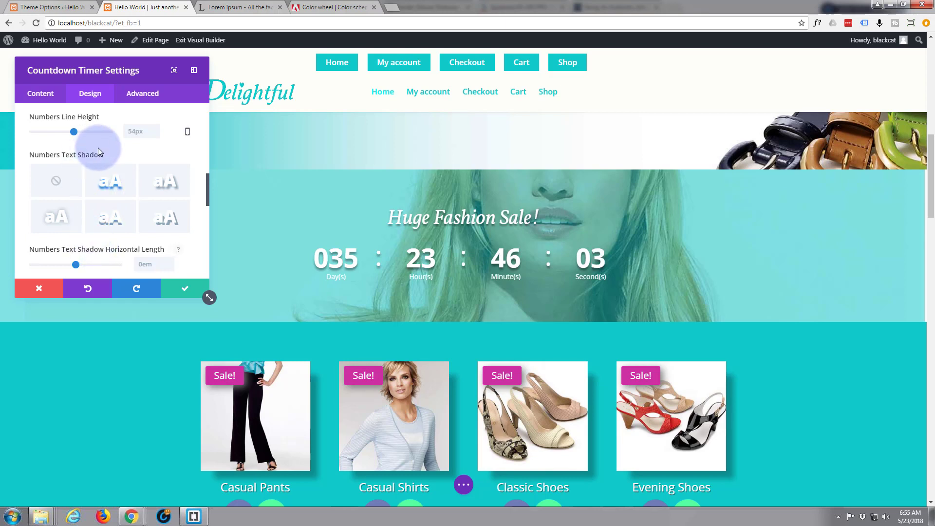
scroll(155, 181, "up", 6)
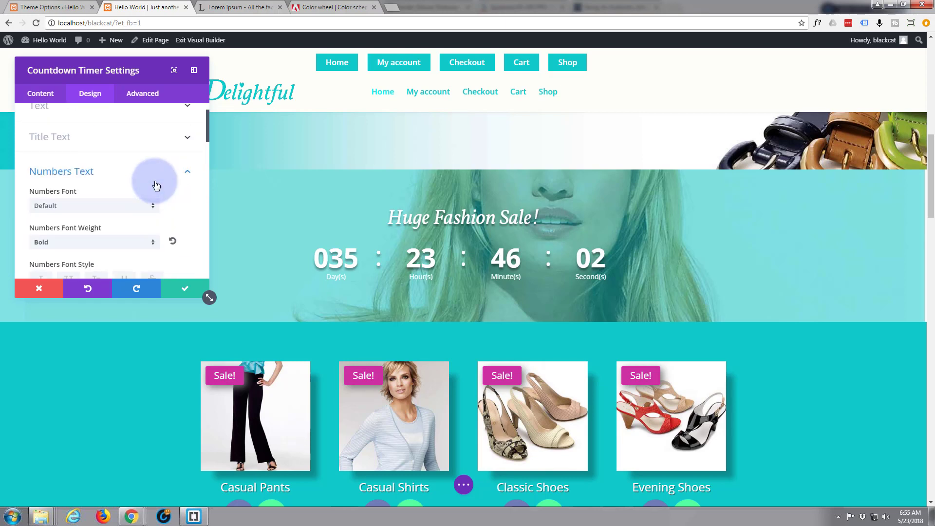
scroll(153, 185, "up", 3)
left_click(189, 208)
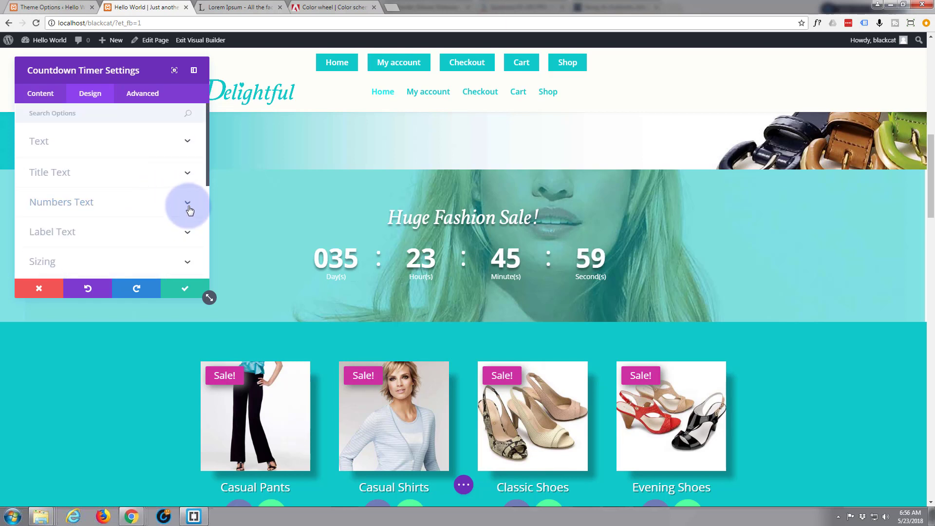
scroll(133, 217, "down", 1)
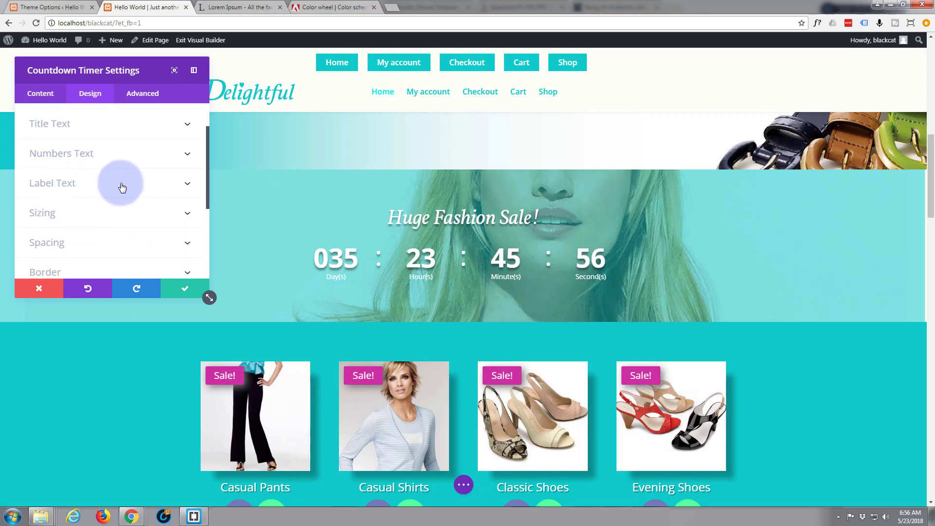
left_click(186, 186)
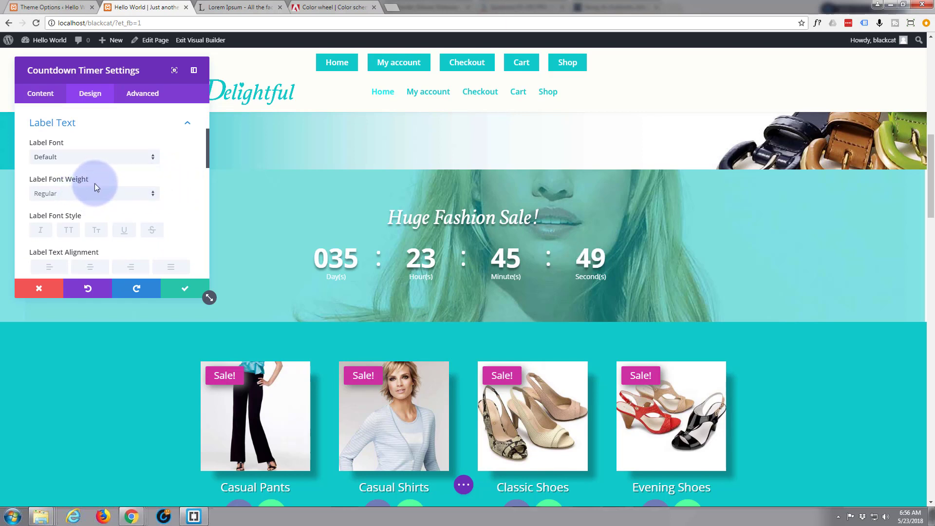
Set the countdown label text size to 16px.
scroll(95, 185, "down", 1)
scroll(95, 185, "down", 1)
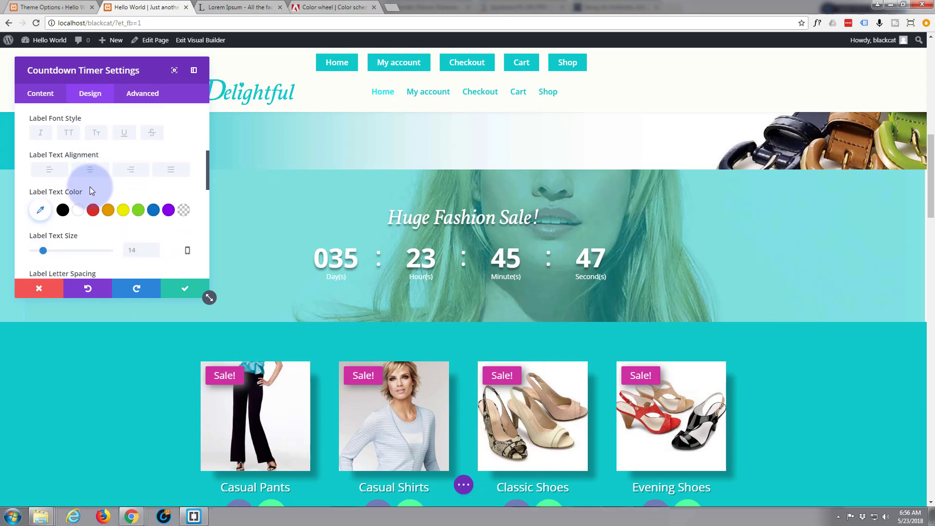
scroll(84, 206, "down", 1)
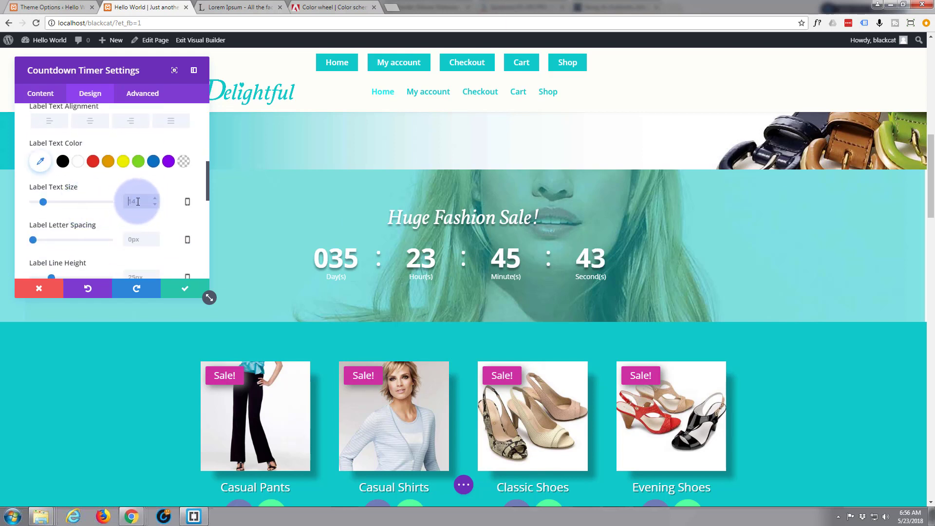
type("16px")
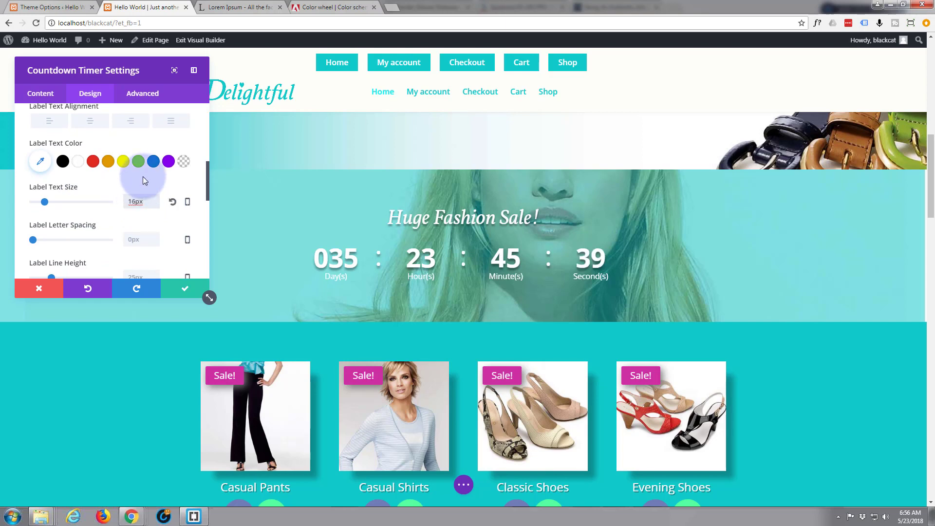
scroll(72, 217, "down", 1)
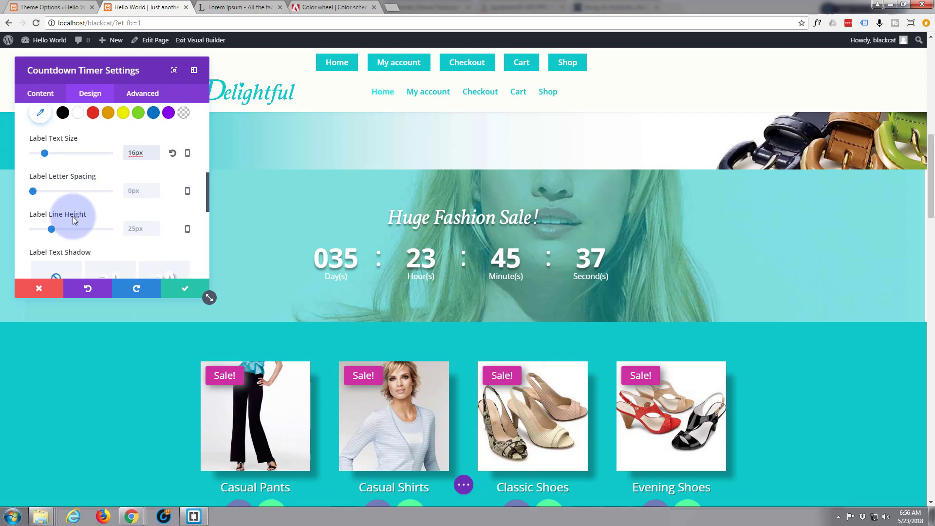
scroll(72, 217, "down", 2)
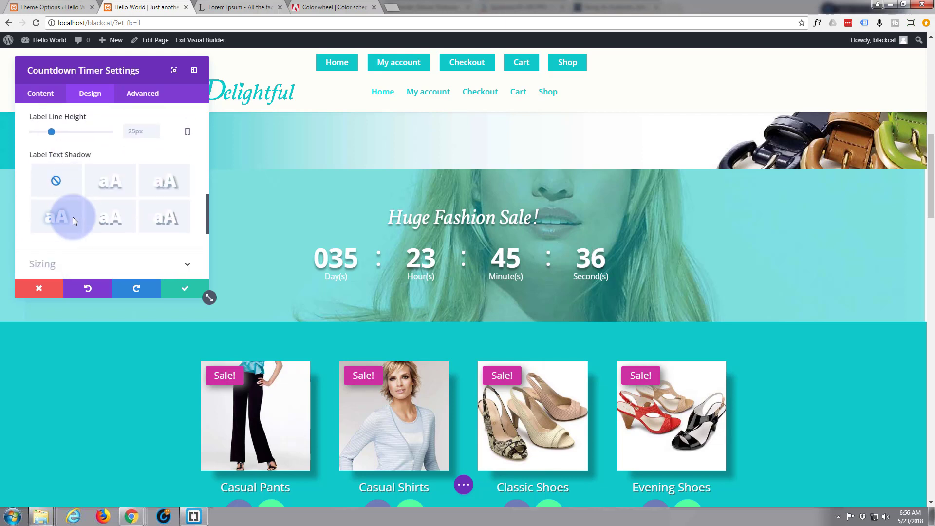
Try label shadow presets and settle on the soft top-middle one.
left_click(111, 189)
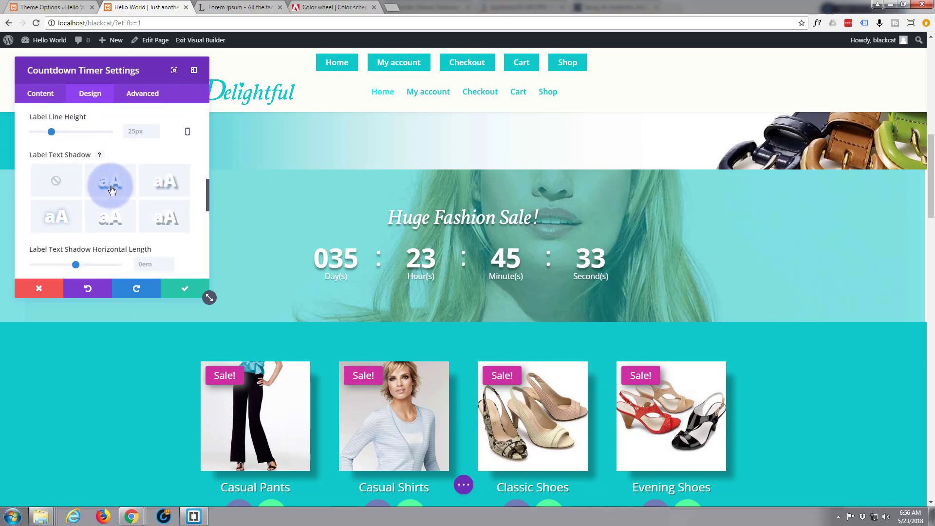
left_click(159, 183)
left_click(115, 216)
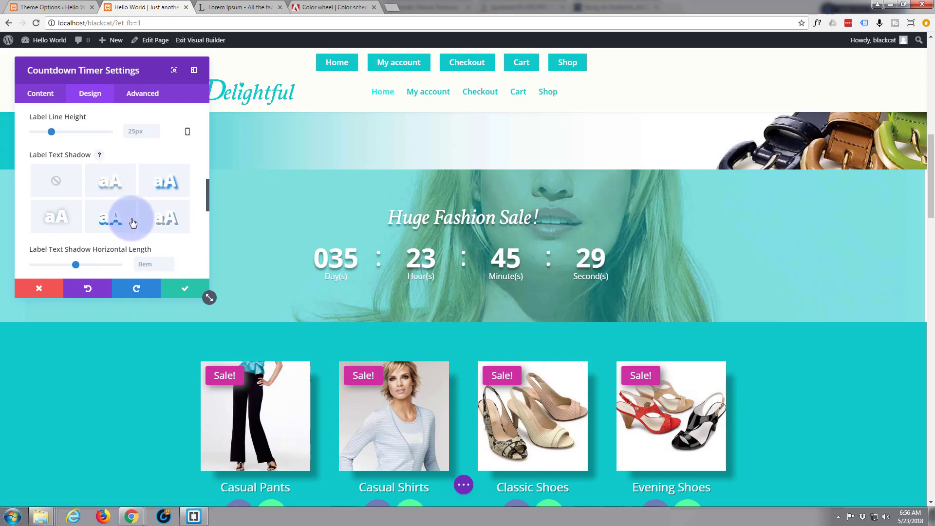
left_click(161, 223)
left_click(106, 183)
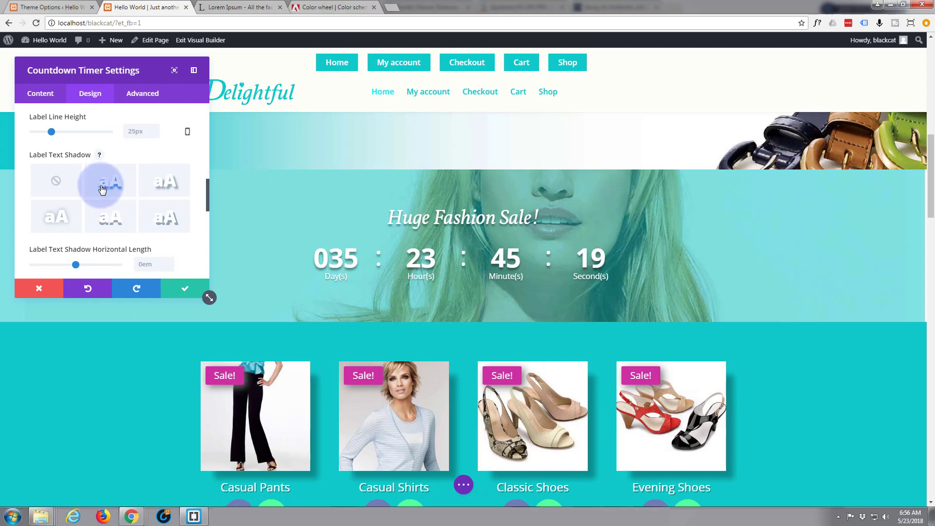
Save the Countdown Timer settings and look over the finished sale section.
left_click(186, 293)
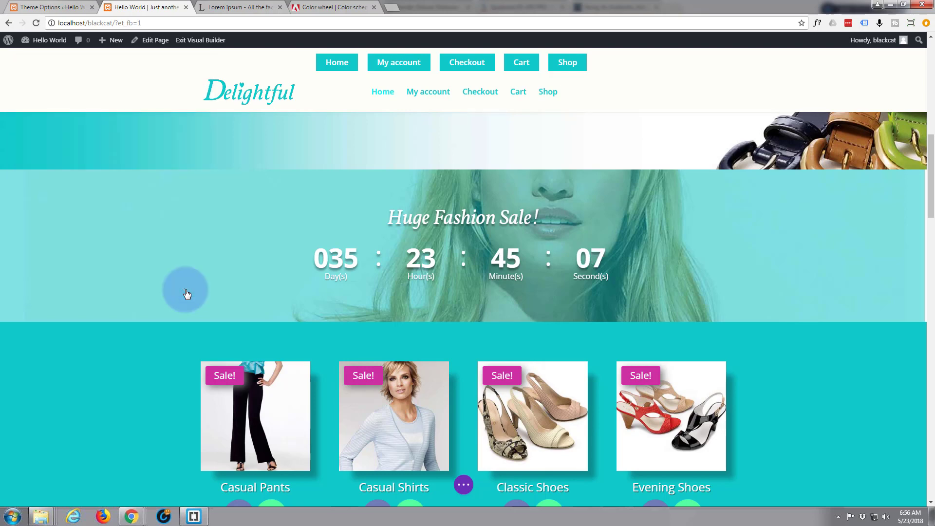
scroll(170, 288, "up", 1)
scroll(171, 288, "up", 3)
scroll(171, 287, "down", 4)
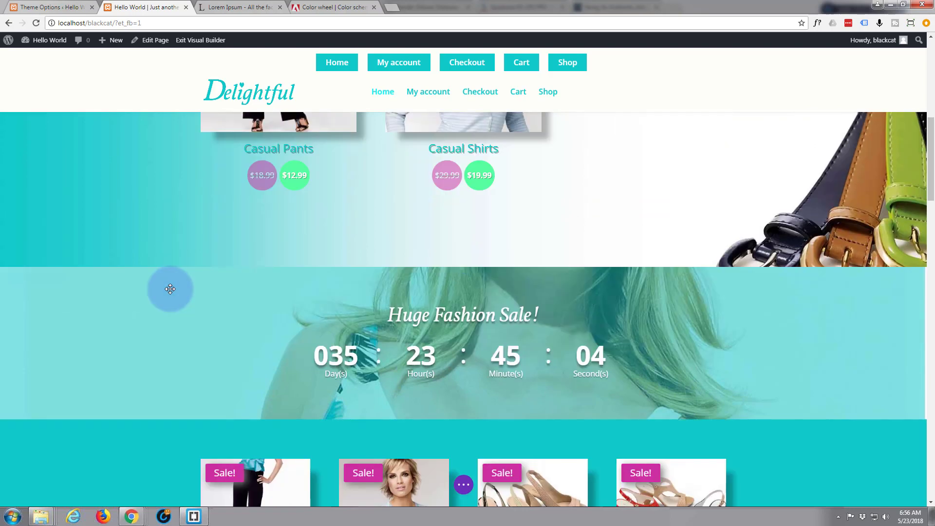
scroll(172, 286, "down", 1)
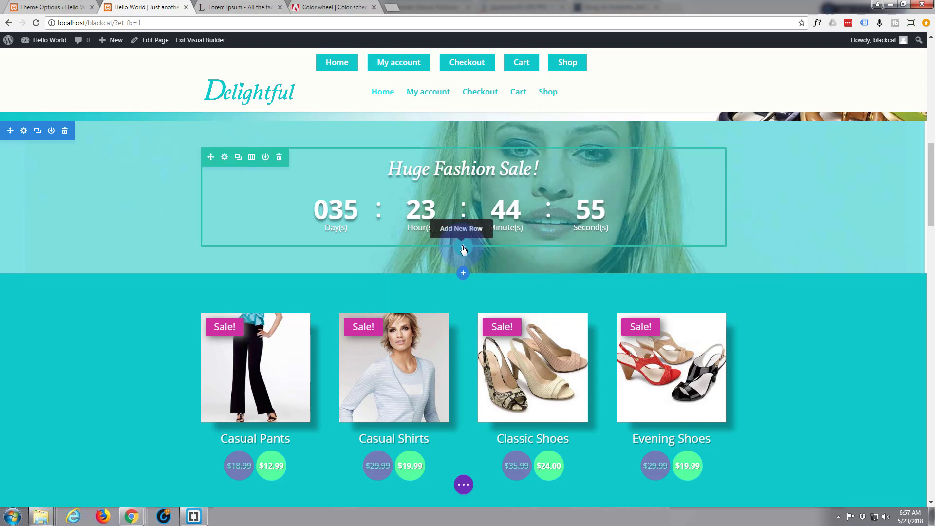
Add a single-column row under the countdown with a Button module reading 'Don't Miss Out'.
left_click(463, 249)
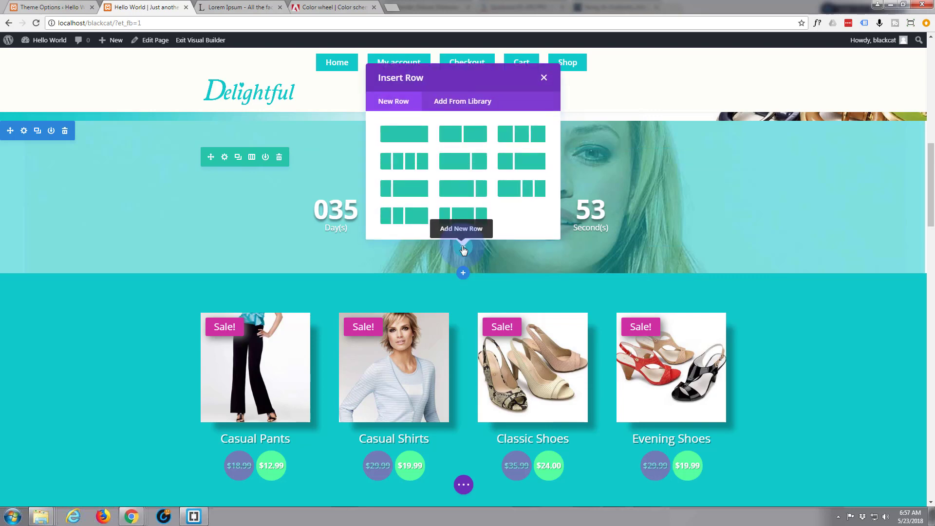
left_click(403, 137)
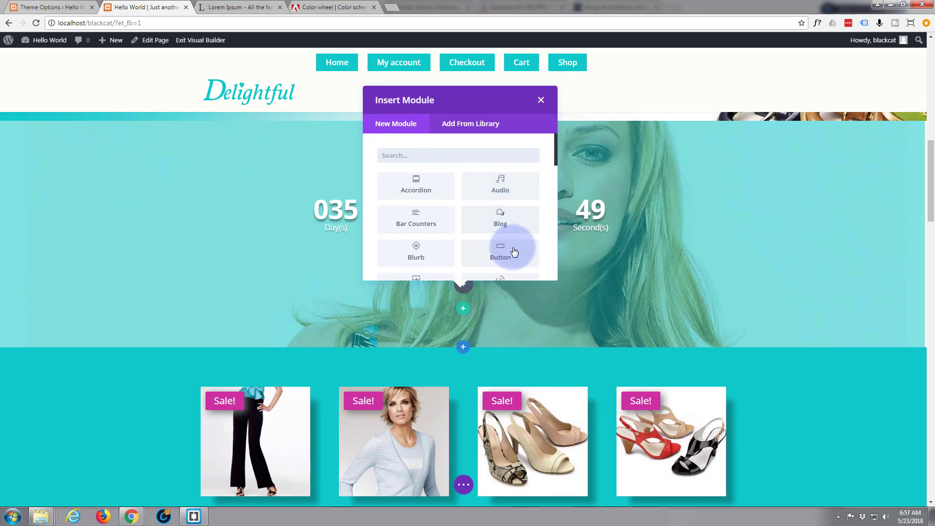
left_click(501, 257)
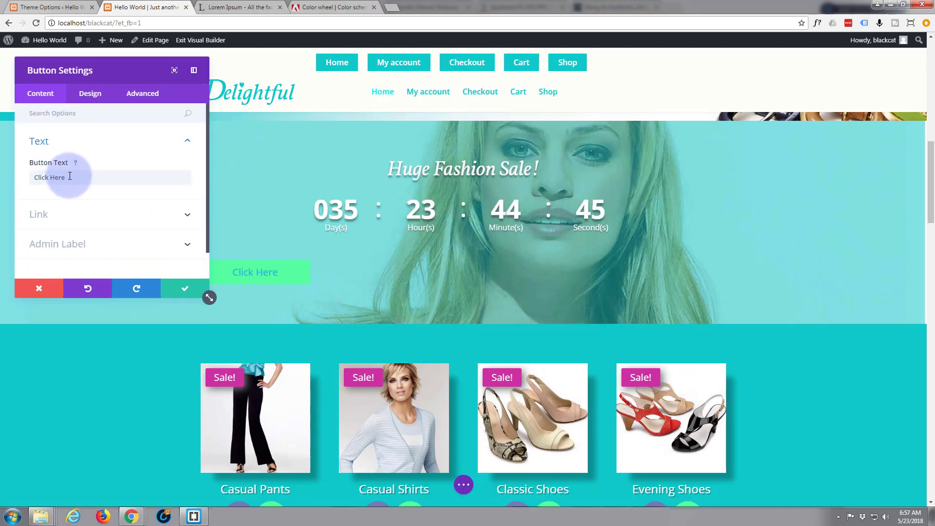
left_click_drag(69, 178, 34, 178)
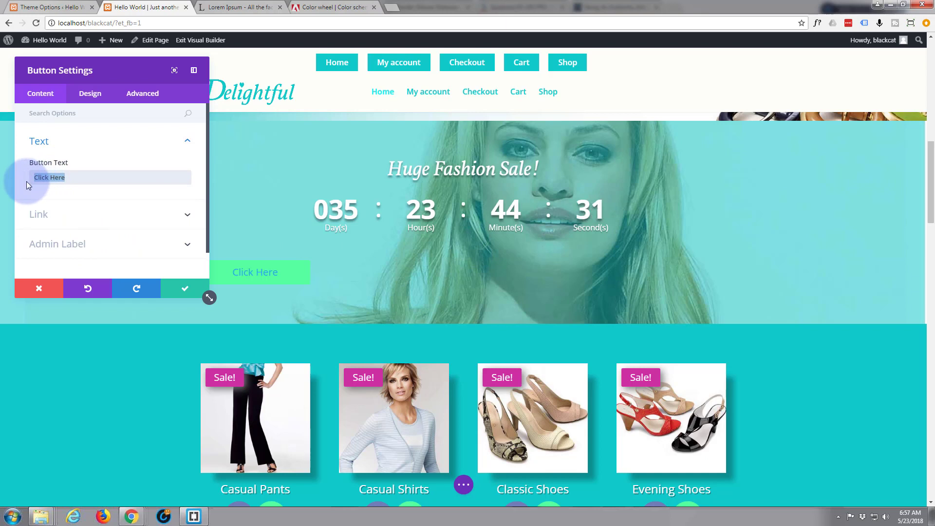
type("Don")
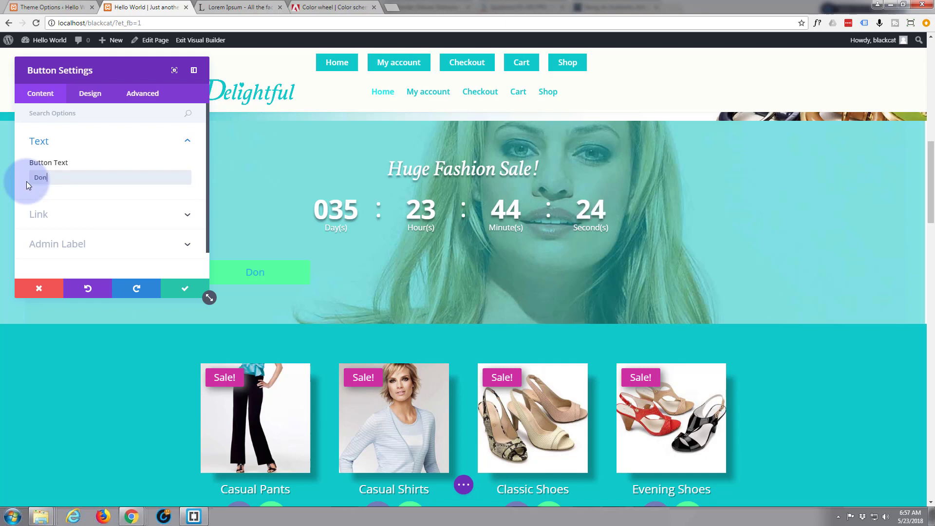
type("'t Miss")
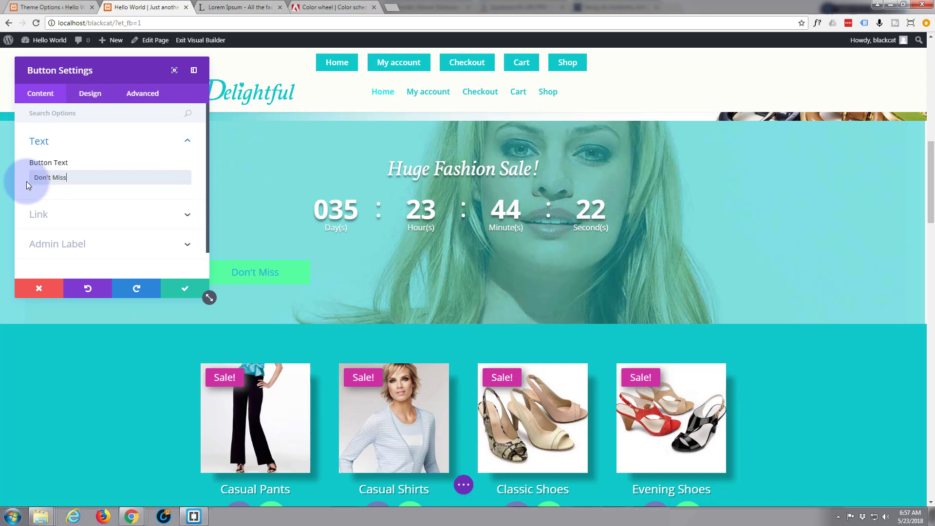
type(" Out!")
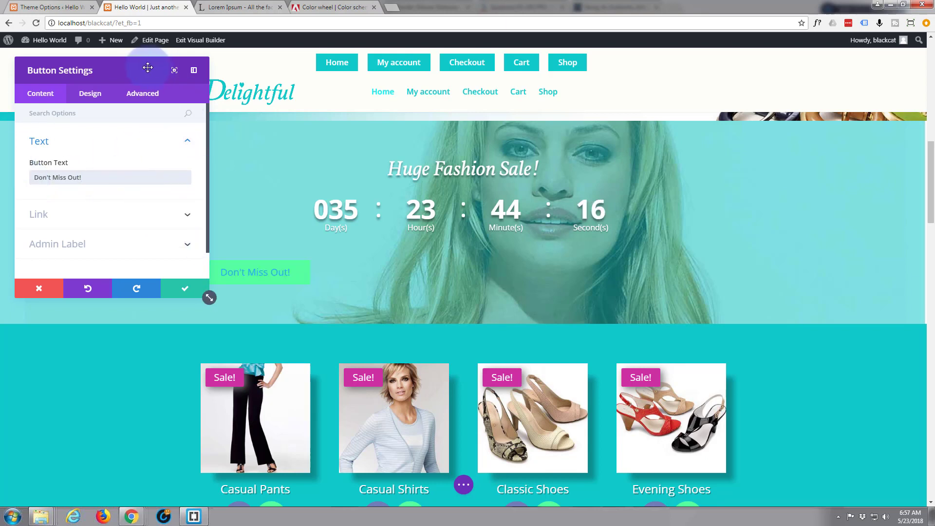
left_click_drag(146, 68, 144, 90)
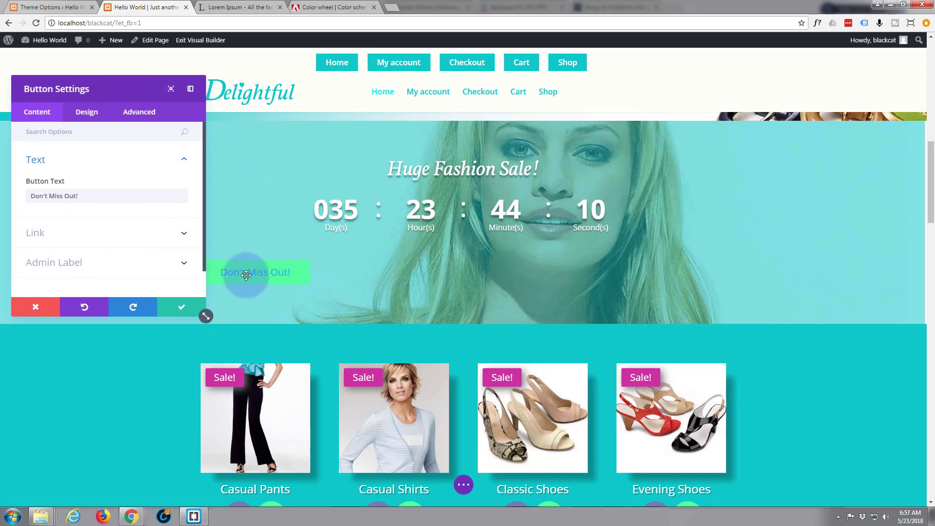
Set the button's text colour to Light in its Design settings.
left_click(90, 113)
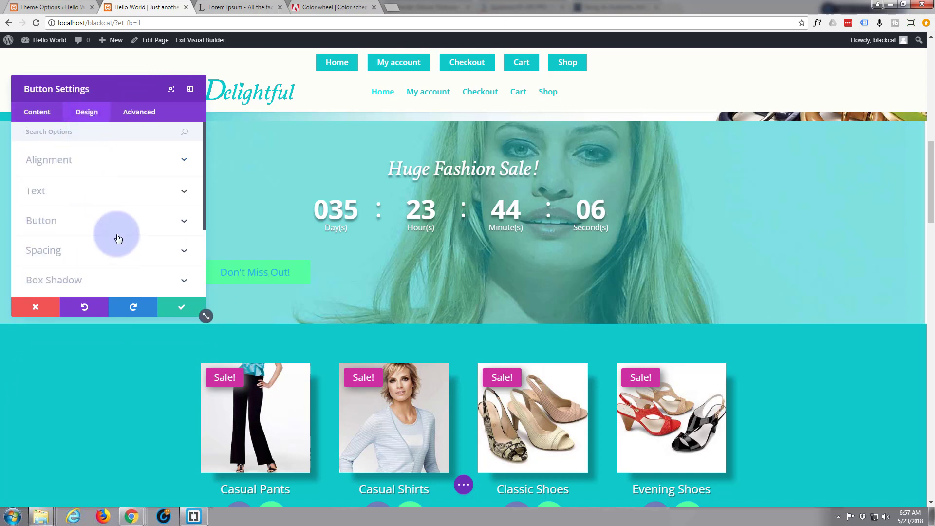
scroll(118, 238, "down", 3)
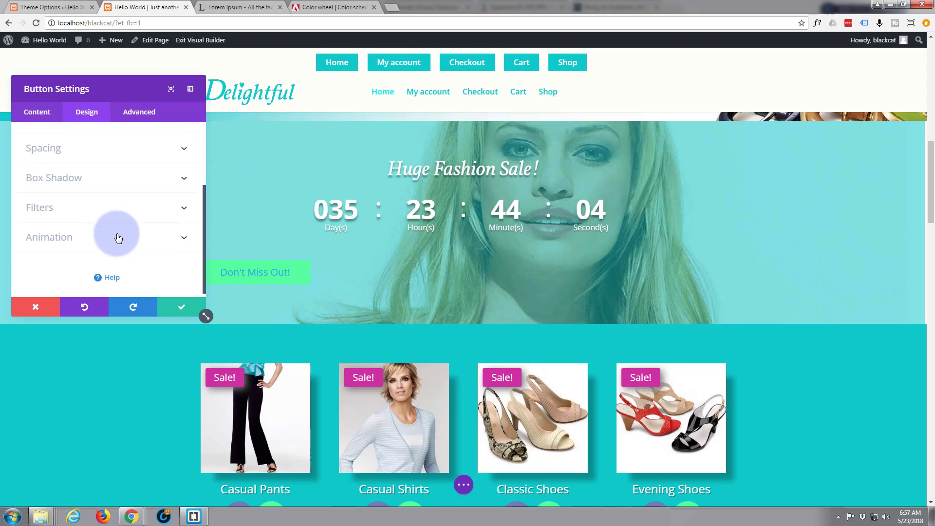
scroll(117, 237, "up", 3)
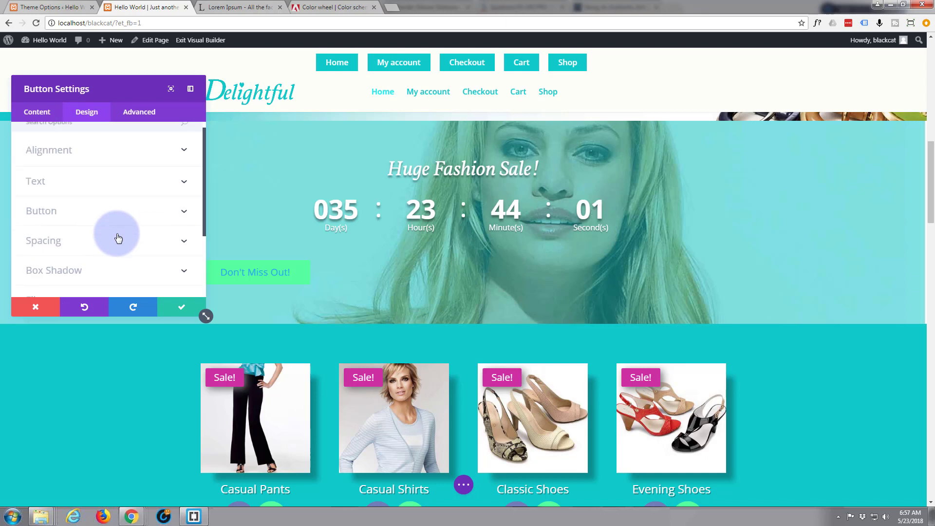
left_click(184, 181)
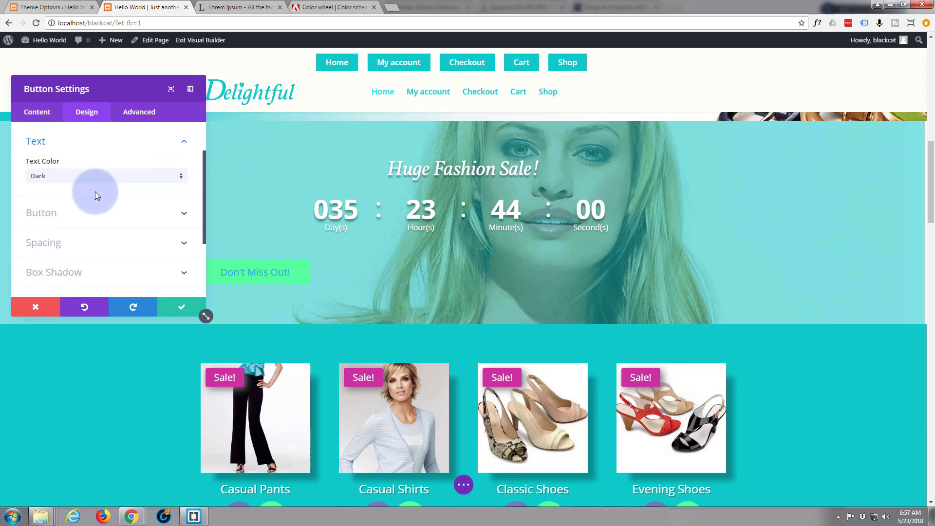
left_click(177, 176)
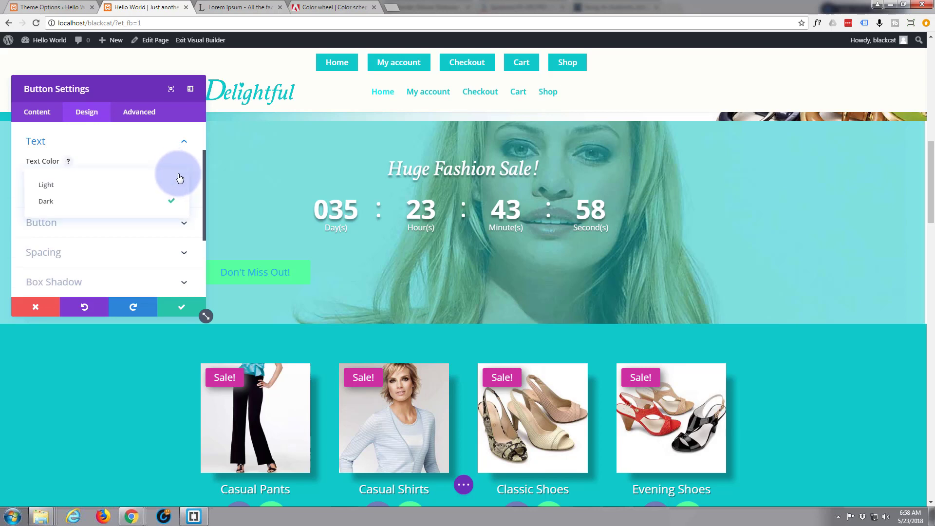
left_click(83, 186)
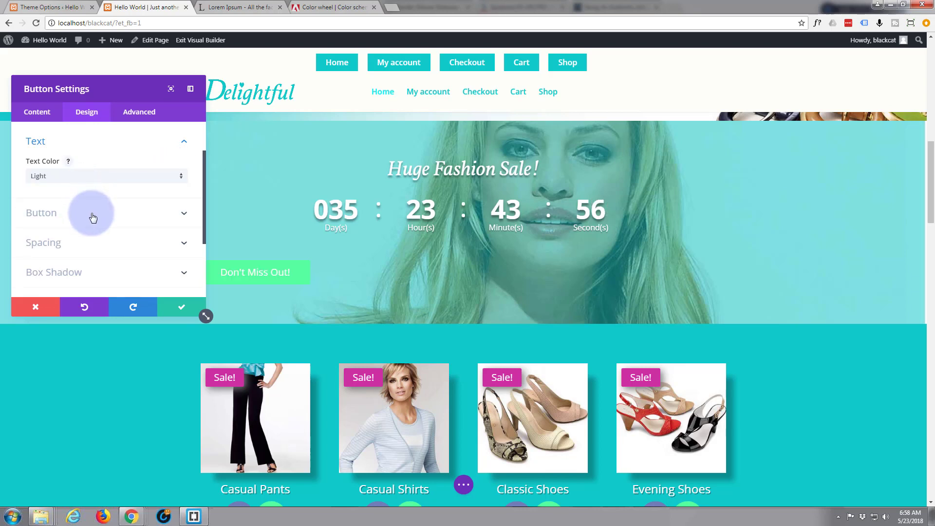
Centre-align the Don't Miss Out! button and save its settings.
scroll(90, 216, "up", 2)
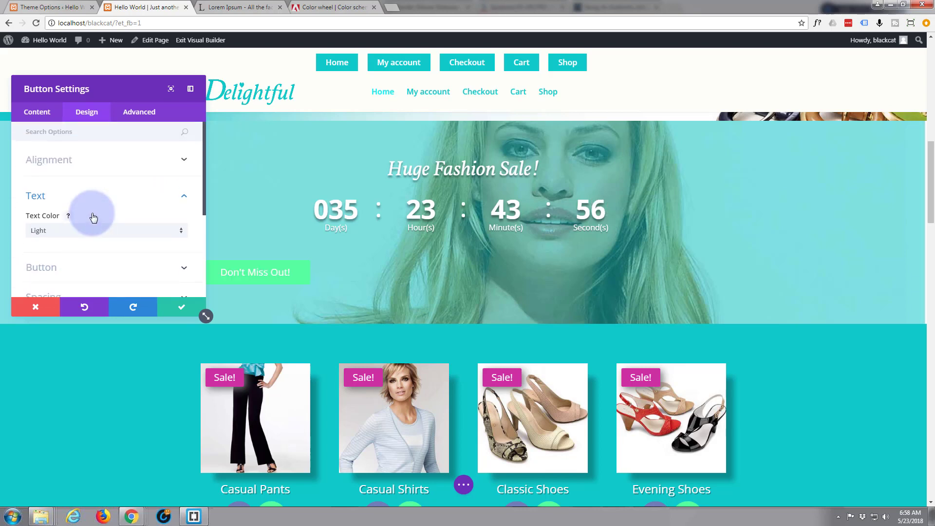
left_click(183, 162)
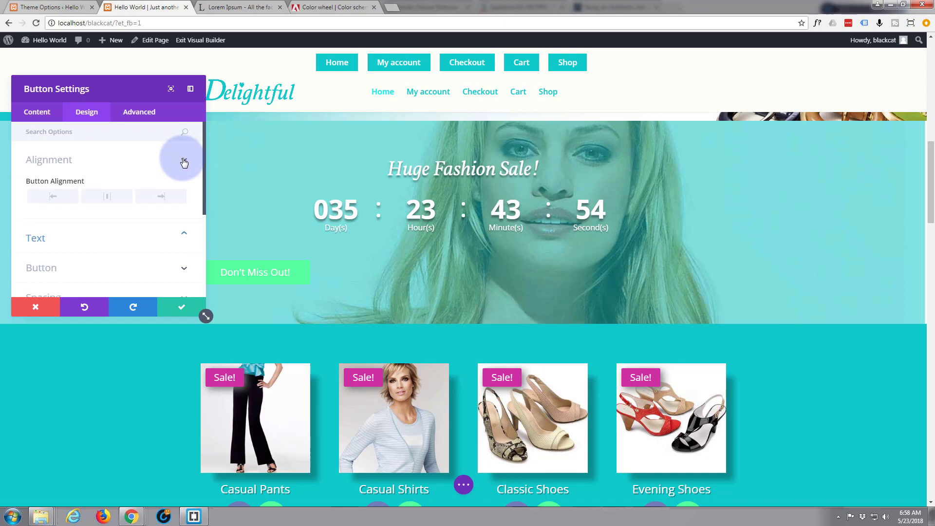
left_click(107, 200)
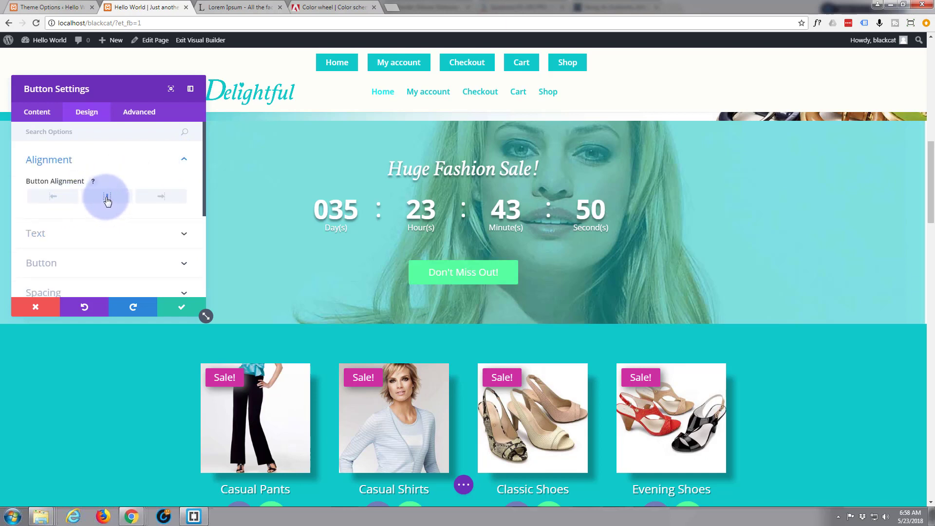
left_click(139, 153)
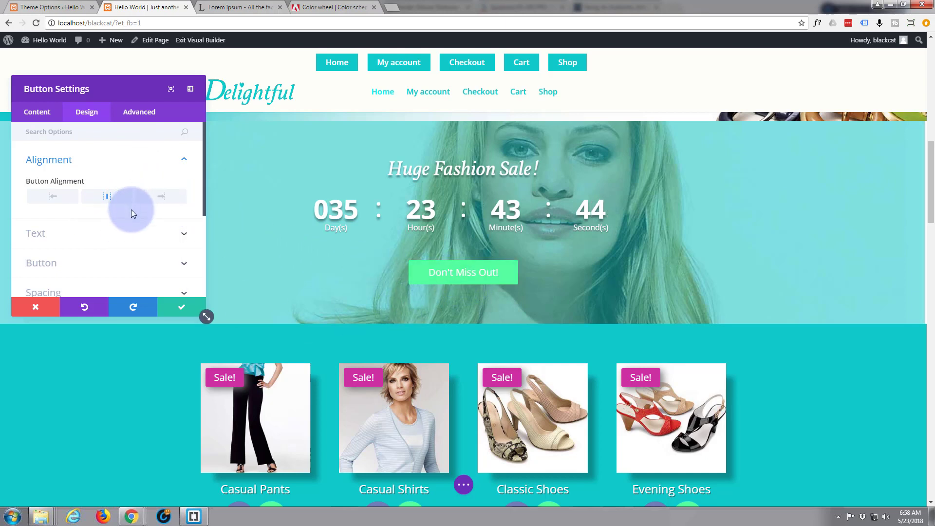
left_click(183, 312)
left_click_drag(154, 322, 157, 377)
Review the page, then exit the Visual Builder with Save & Exit to keep all edits.
scroll(157, 377, "up", 6)
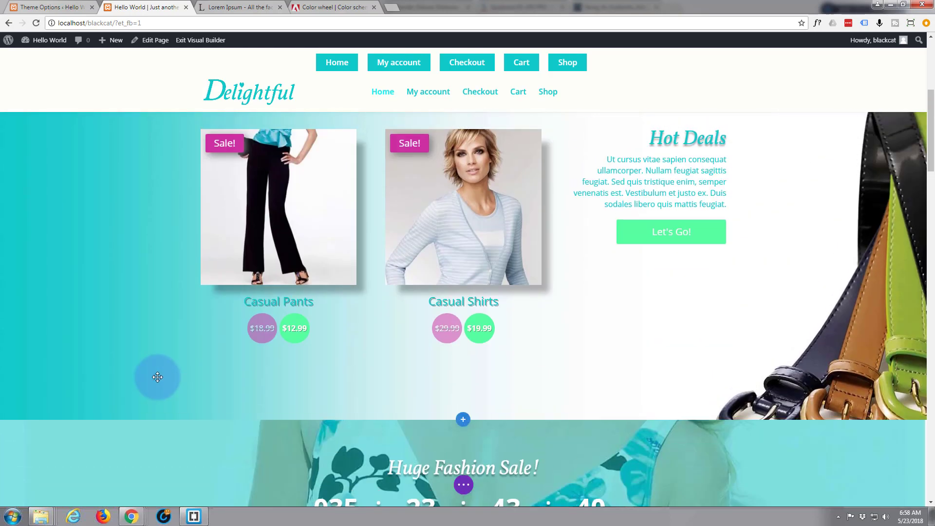
scroll(157, 377, "down", 3)
scroll(157, 377, "down", 7)
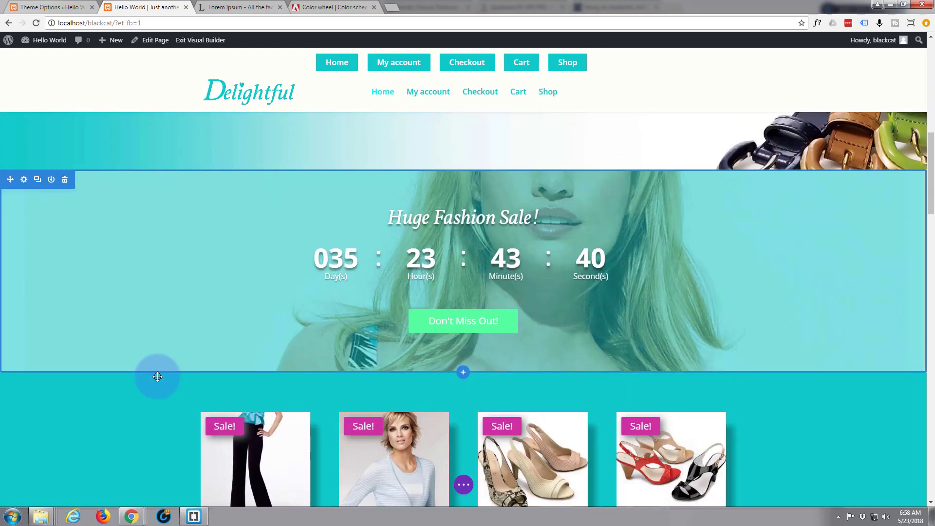
scroll(157, 376, "up", 2)
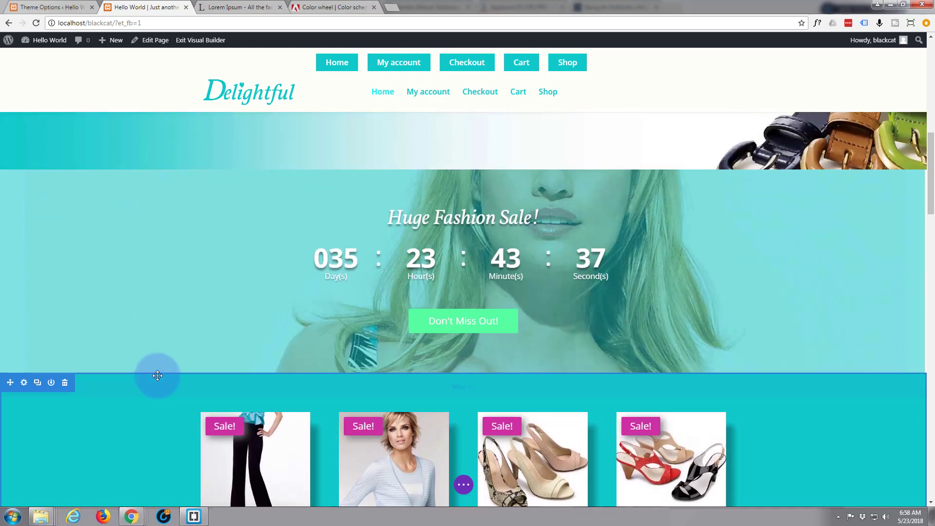
scroll(158, 375, "down", 1)
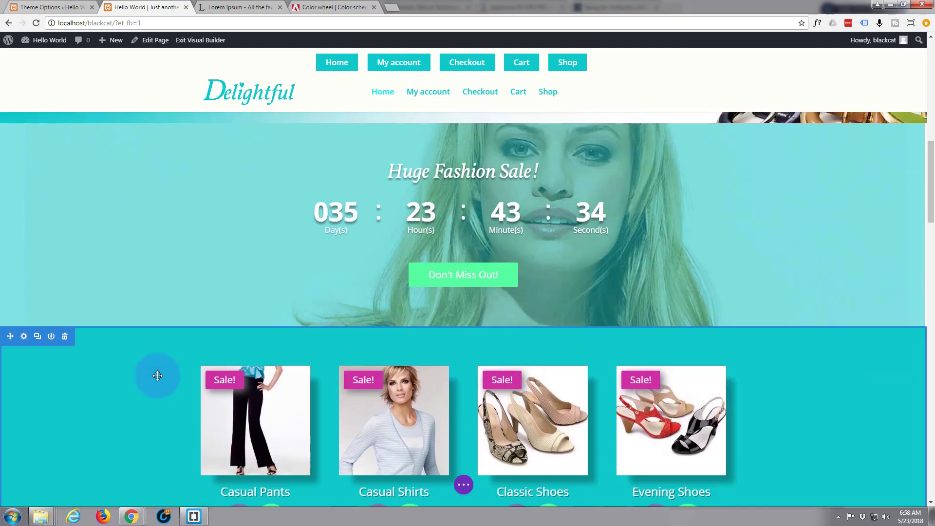
scroll(157, 376, "up", 6)
scroll(157, 376, "down", 6)
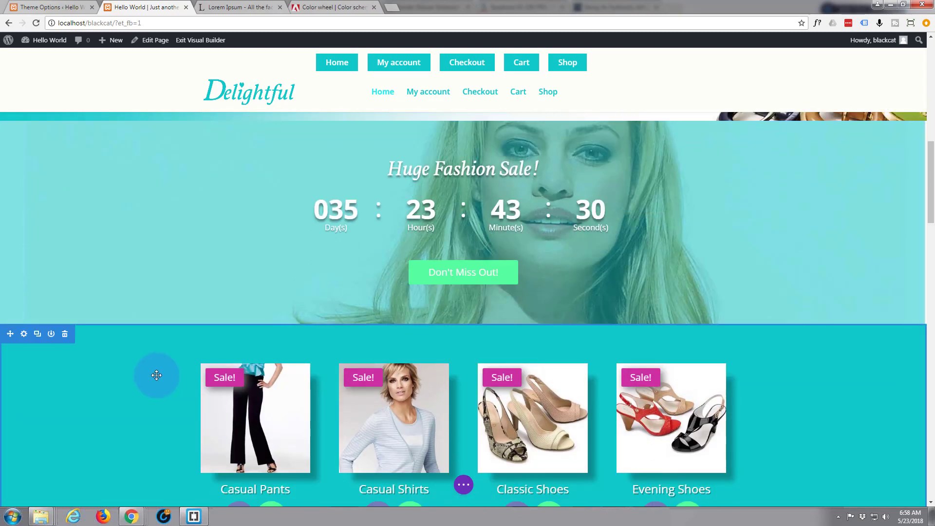
scroll(157, 375, "down", 2)
scroll(157, 375, "up", 5)
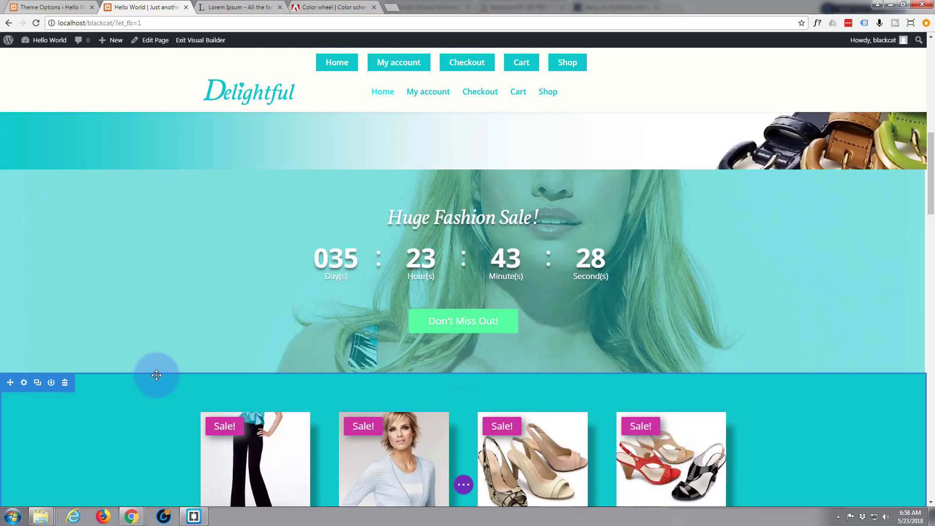
scroll(157, 375, "down", 2)
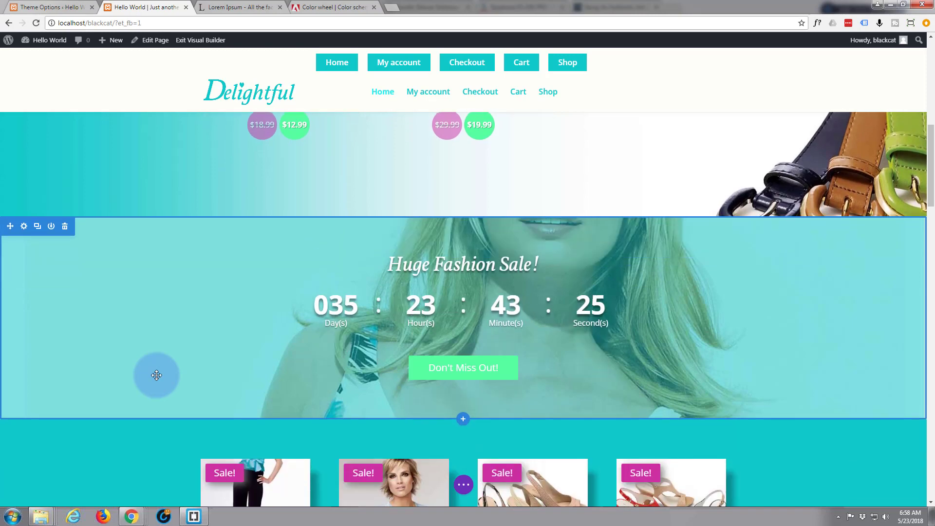
scroll(157, 375, "down", 1)
scroll(157, 375, "up", 1)
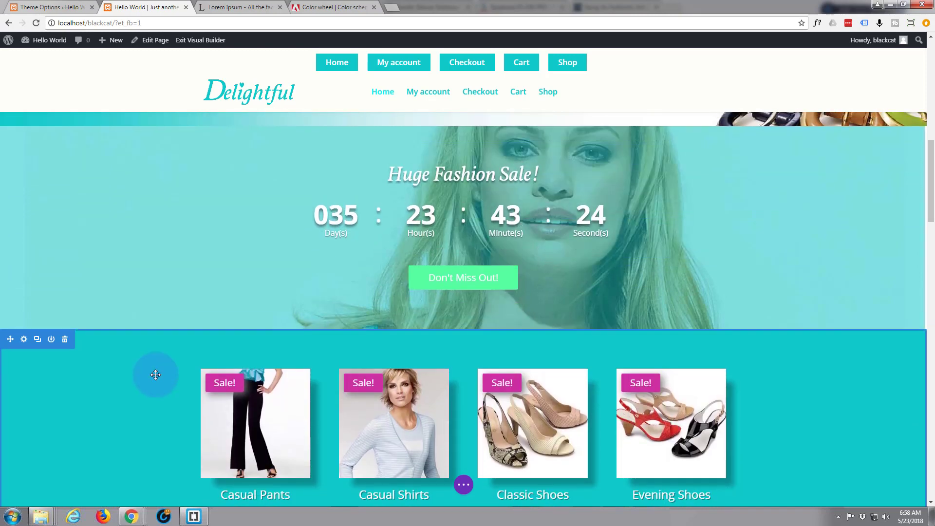
scroll(156, 374, "up", 2)
scroll(156, 375, "down", 1)
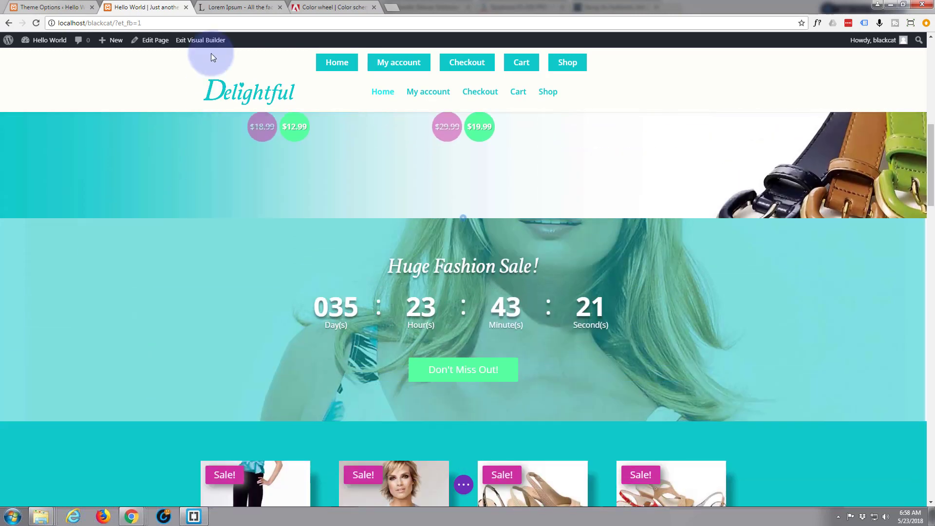
left_click(192, 41)
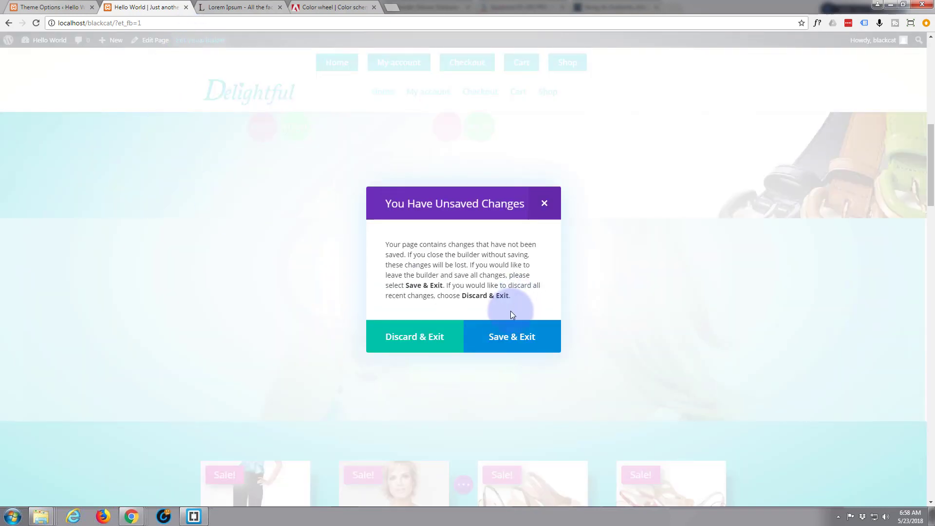
left_click(517, 340)
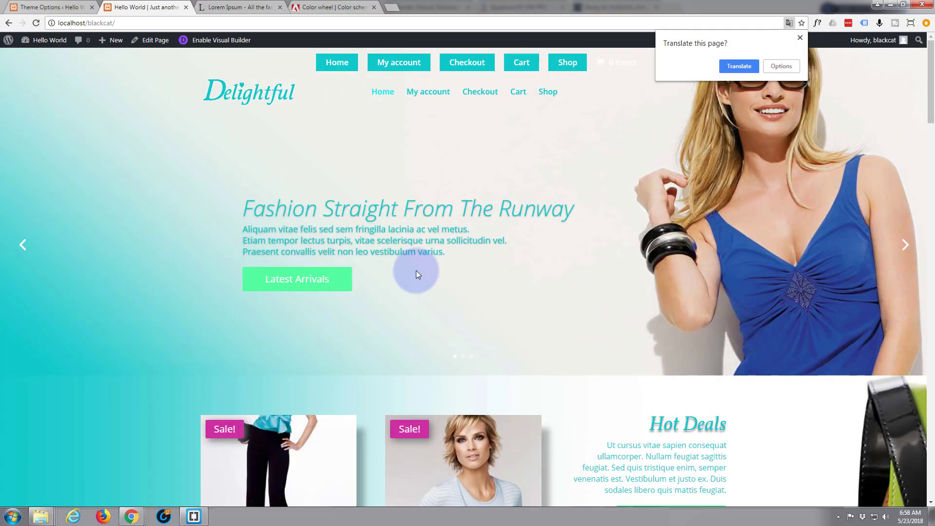
Dismiss Chrome's translation offer and scroll the live page to the Huge Fashion Sale countdown.
left_click(800, 38)
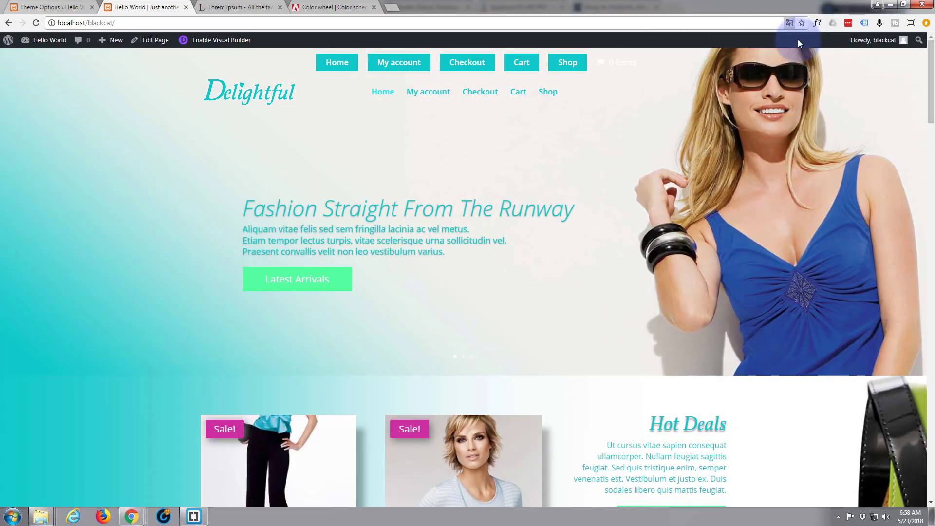
scroll(505, 194, "down", 1)
scroll(504, 194, "down", 8)
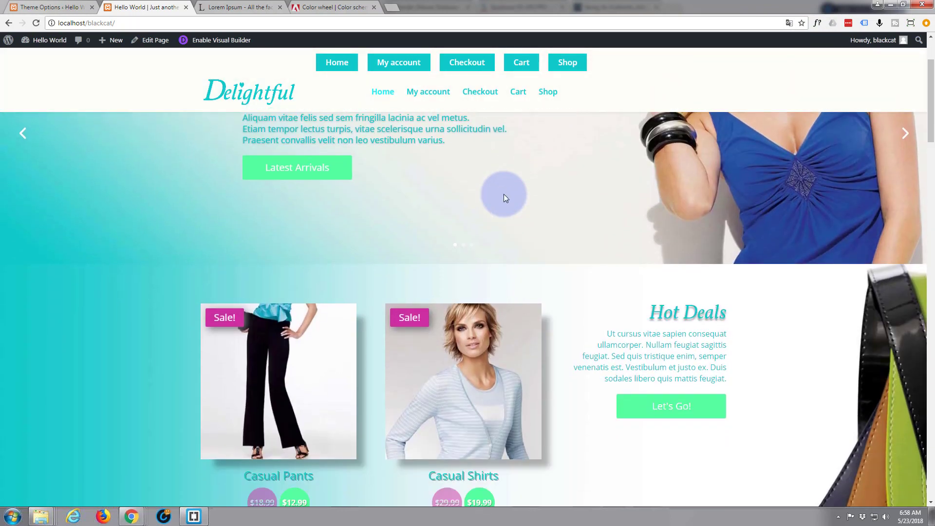
scroll(507, 197, "down", 4)
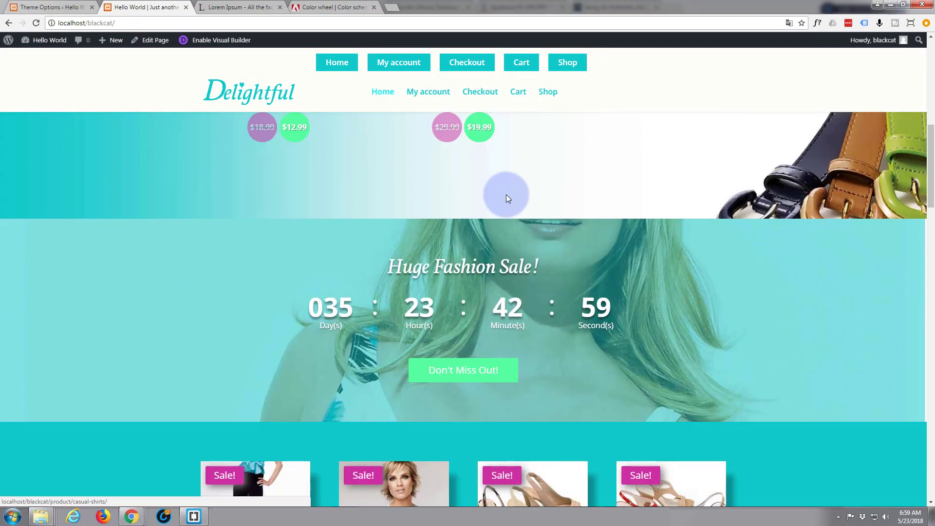
scroll(736, 262, "down", 1)
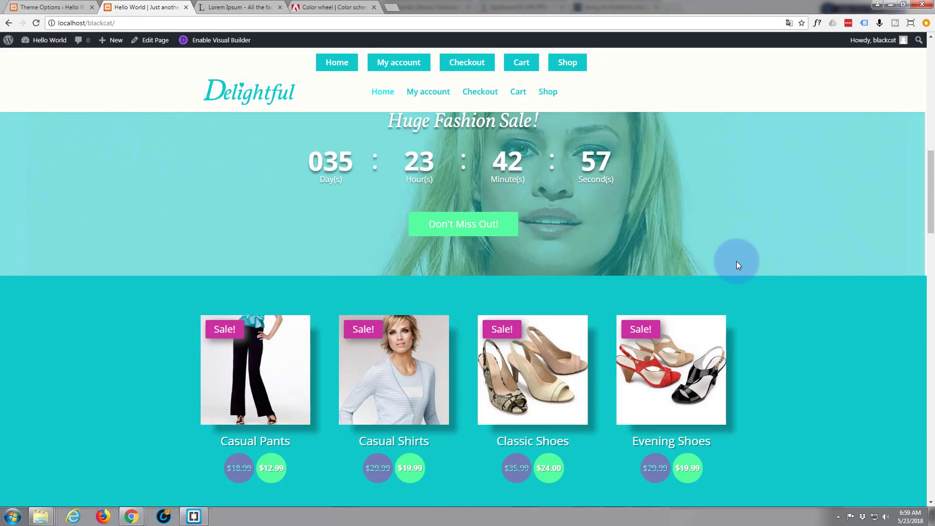
scroll(737, 262, "up", 2)
scroll(736, 262, "down", 1)
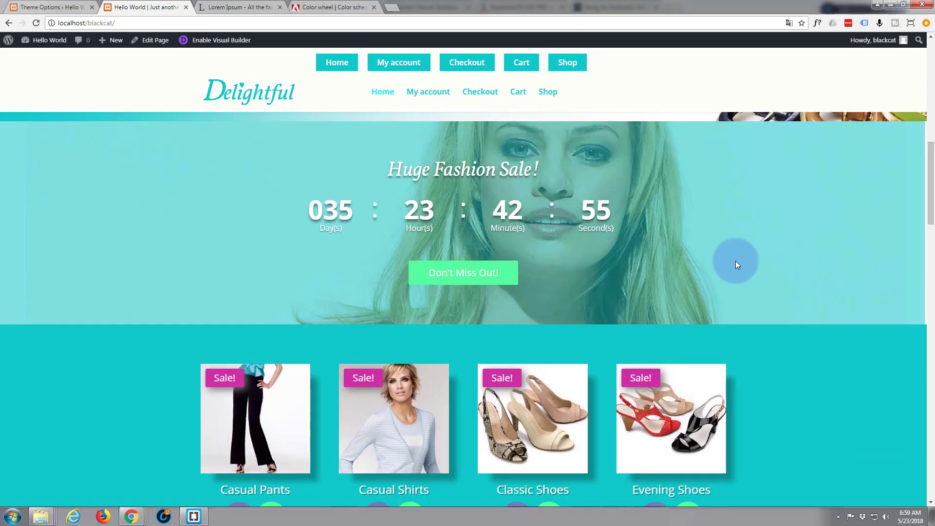